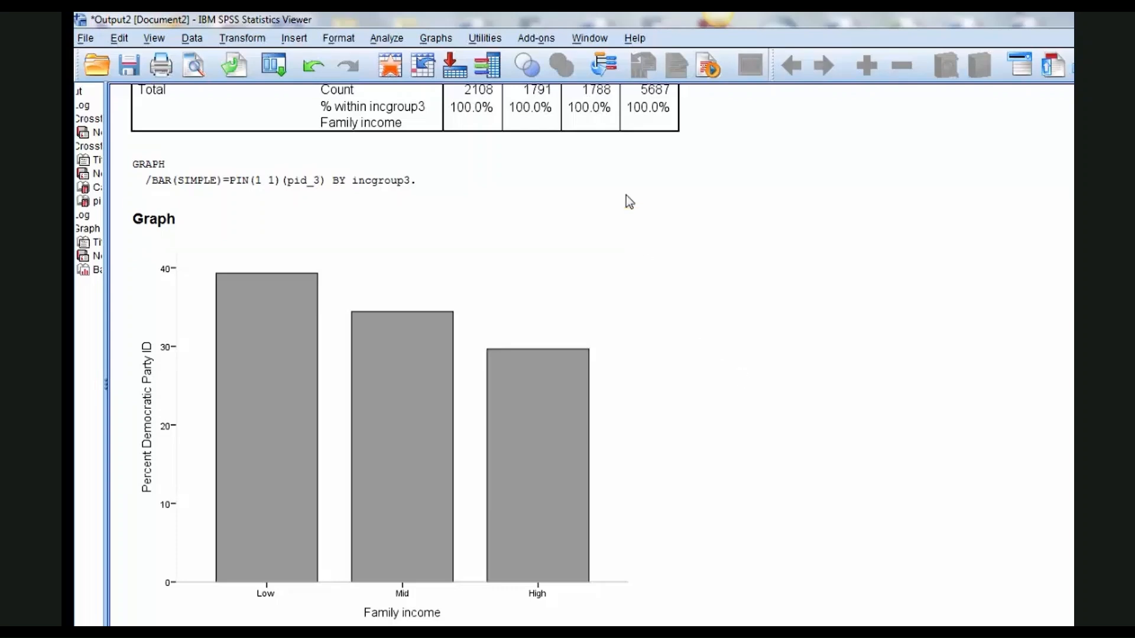
Step: Start defining a simple bar chart that uses summaries for groups of cases
{"action": "left_click", "coordinate": [427, 43]}
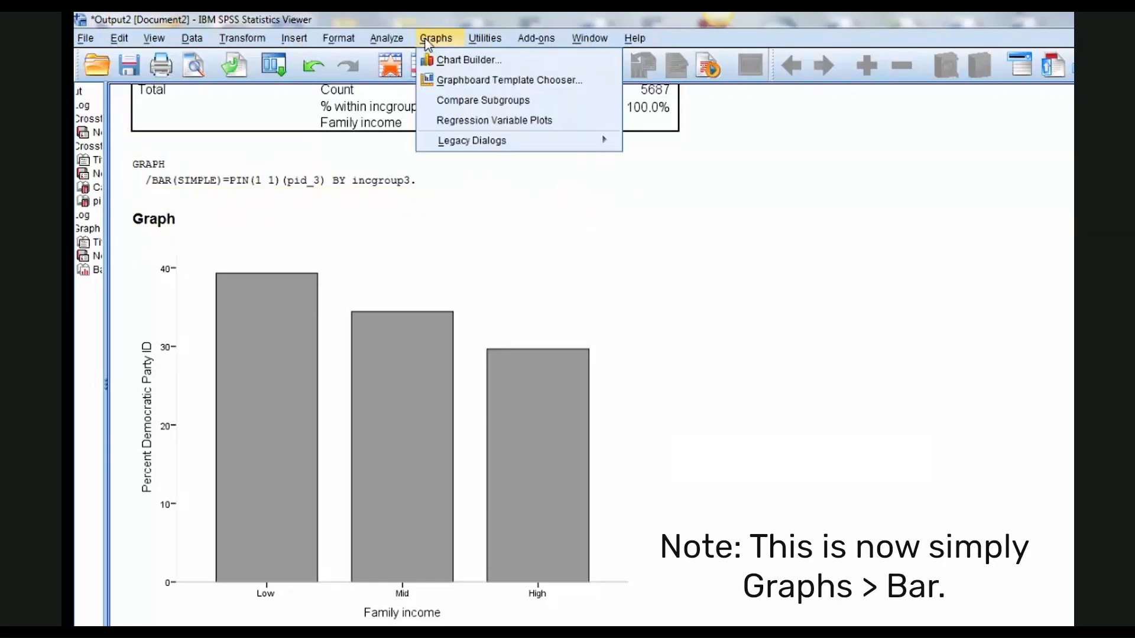
{"action": "mouse_move", "coordinate": [488, 148]}
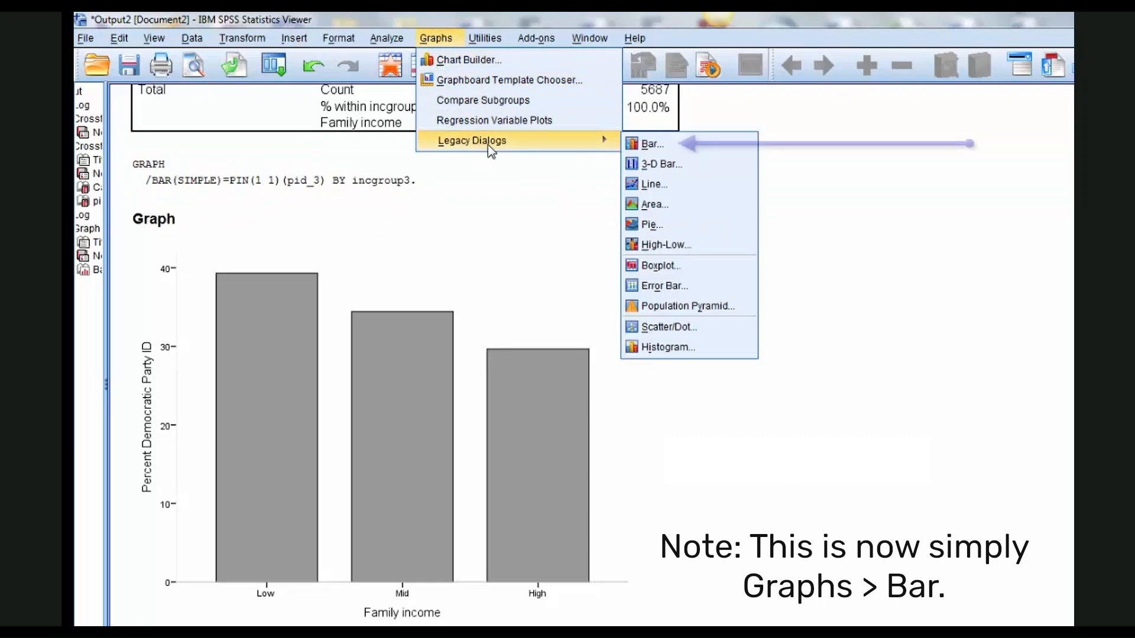
{"action": "left_click", "coordinate": [652, 148]}
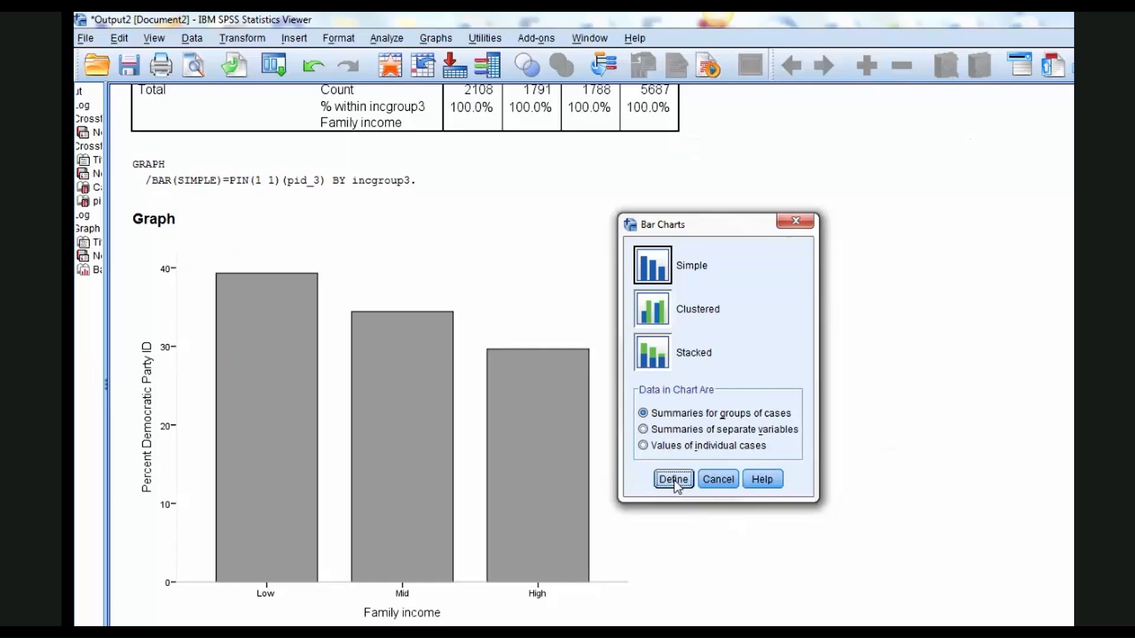
{"action": "left_click", "coordinate": [674, 480]}
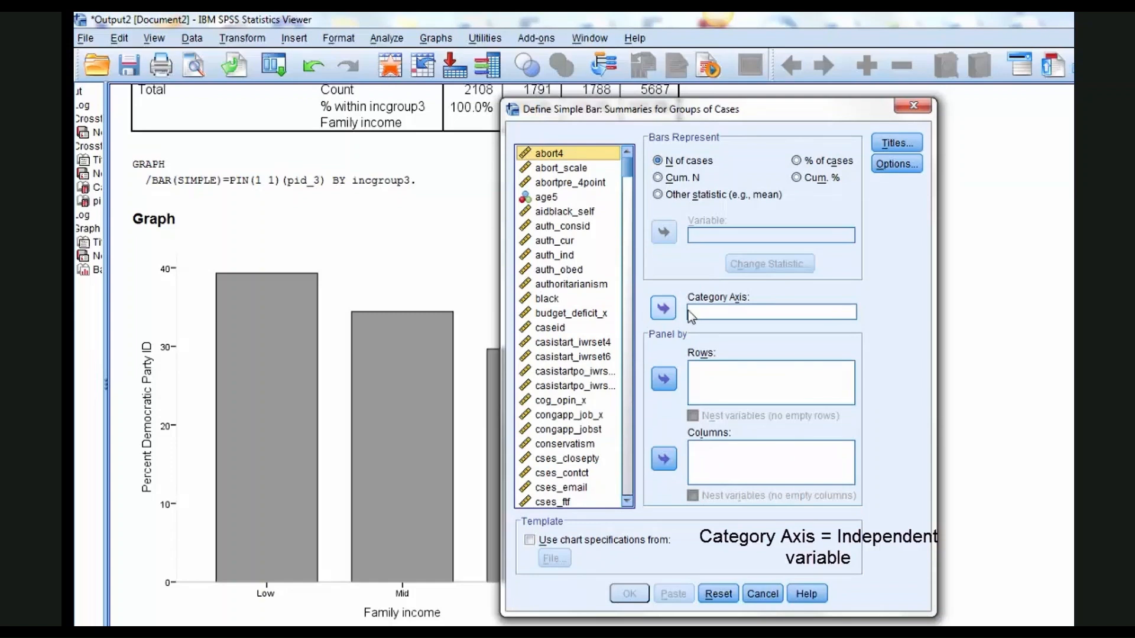
Step: Assign the incgroup3 variable to the chart's category axis
{"action": "left_click", "coordinate": [582, 346]}
{"action": "type", "text": "in"}
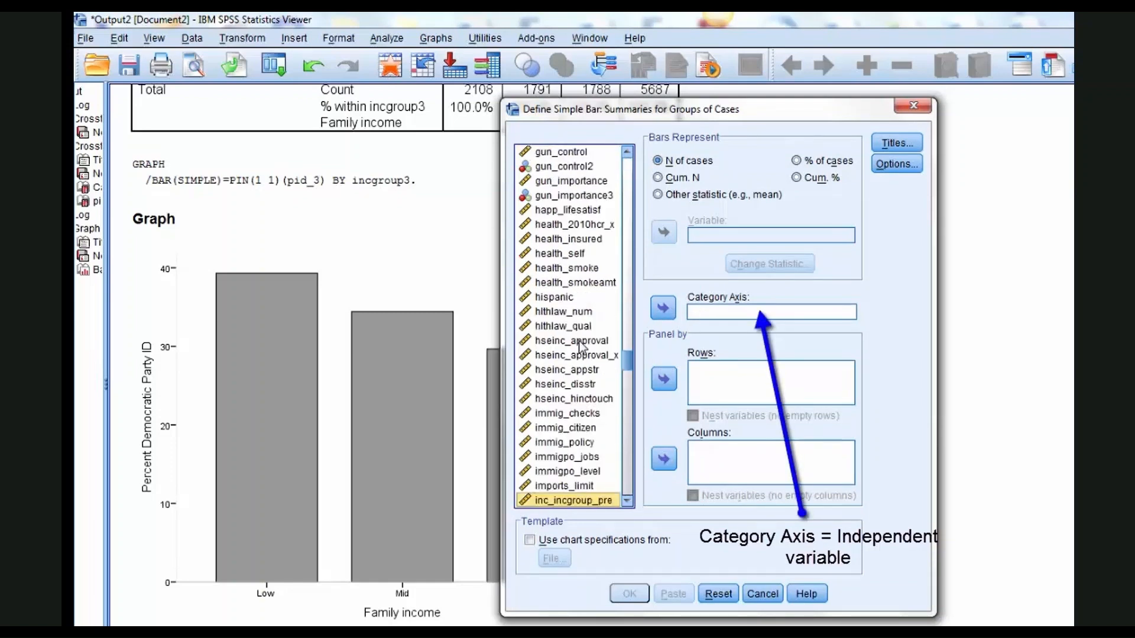
{"action": "left_click", "coordinate": [627, 501]}
{"action": "left_click", "coordinate": [627, 501]}
{"action": "left_click", "coordinate": [628, 501]}
{"action": "left_click", "coordinate": [627, 502]}
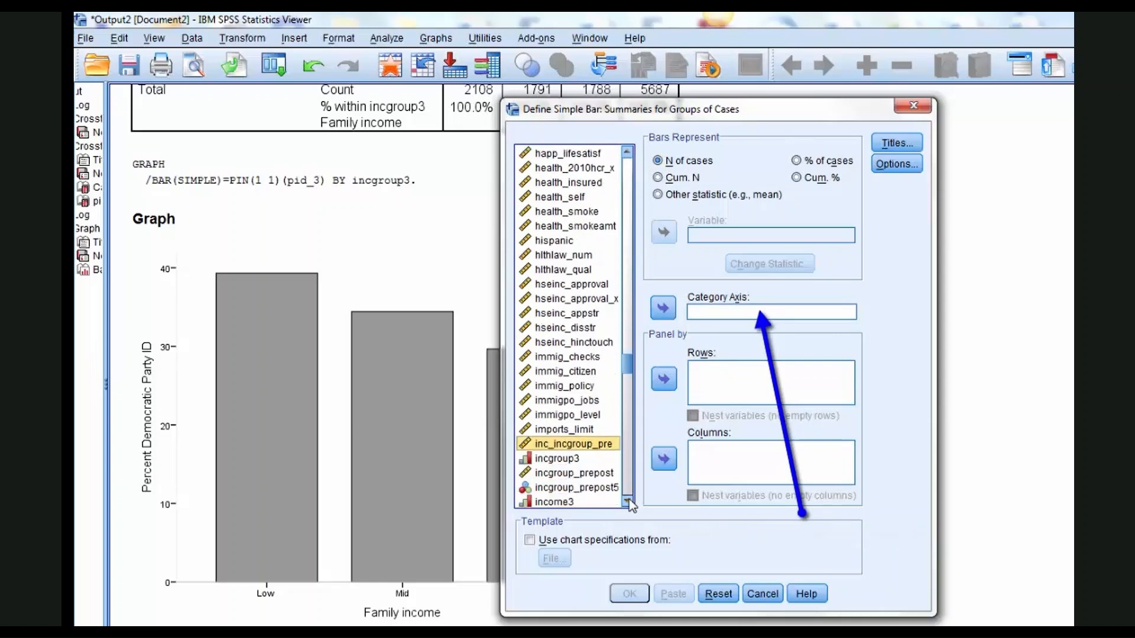
{"action": "left_click", "coordinate": [559, 460]}
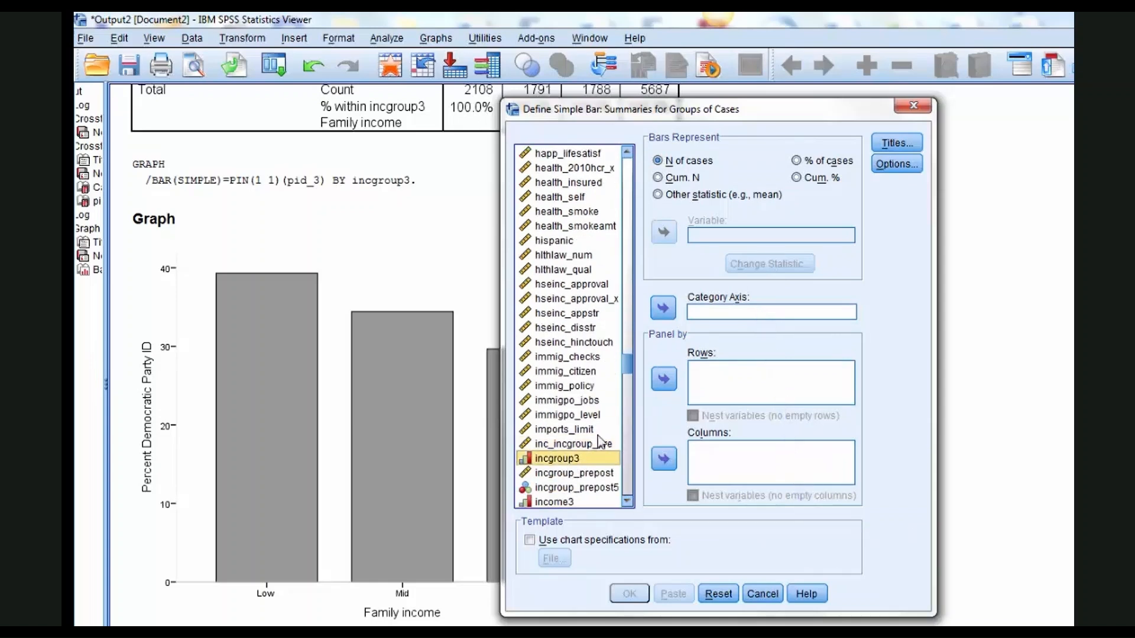
{"action": "left_click", "coordinate": [663, 309]}
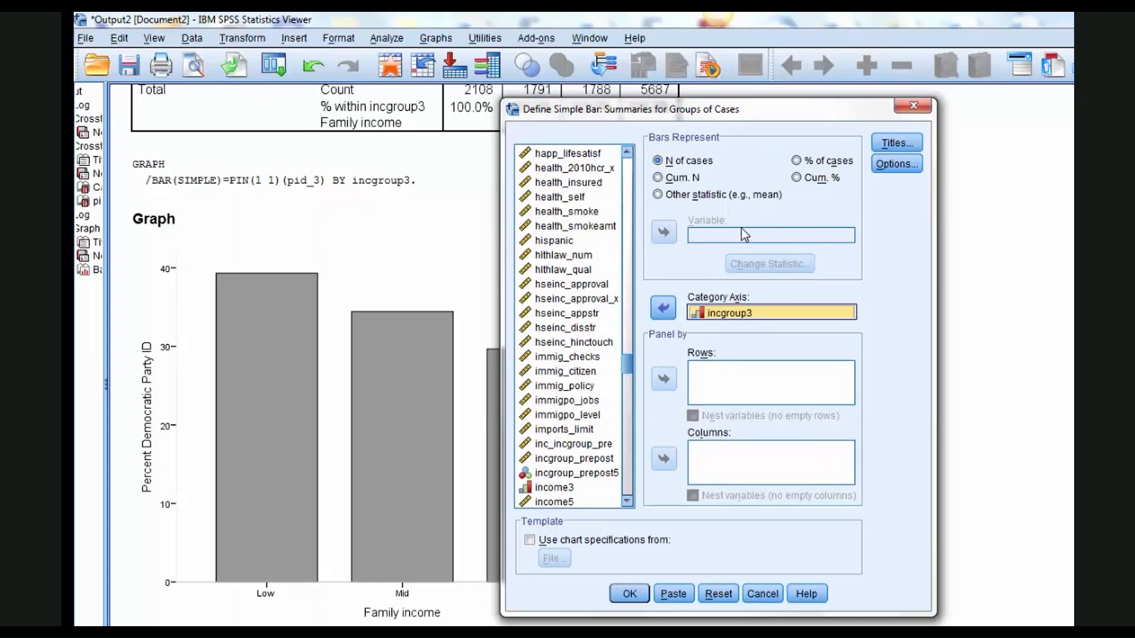
Step: Find pid_3 in the variable list and examine its value labels in the variable information
{"action": "left_click", "coordinate": [545, 286]}
{"action": "key", "text": "p"}
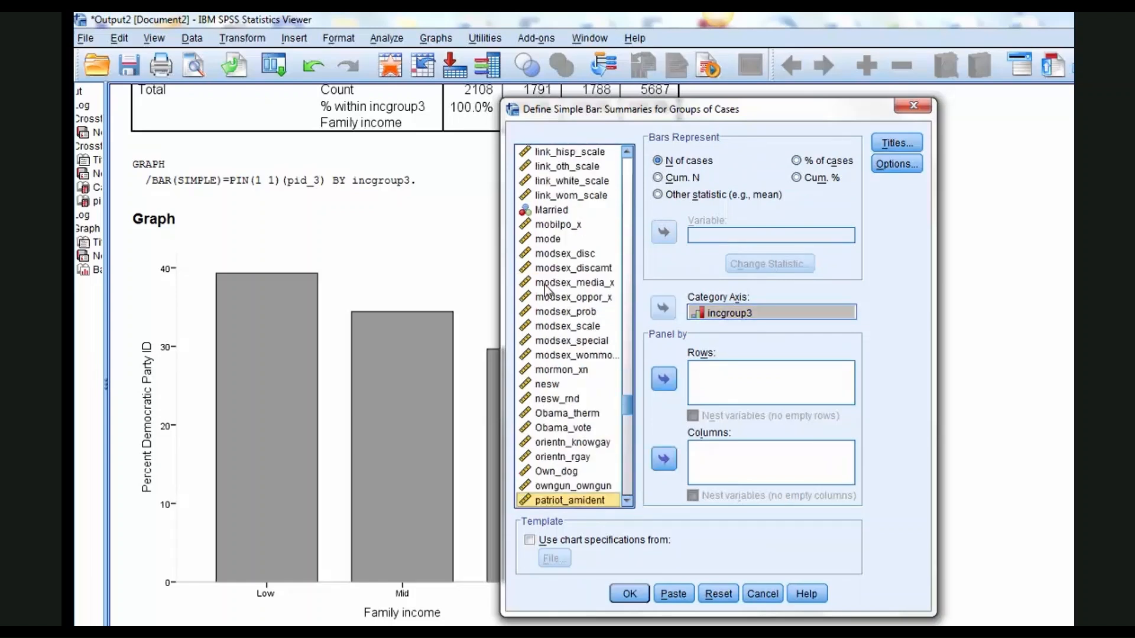
{"action": "key", "text": "i"}
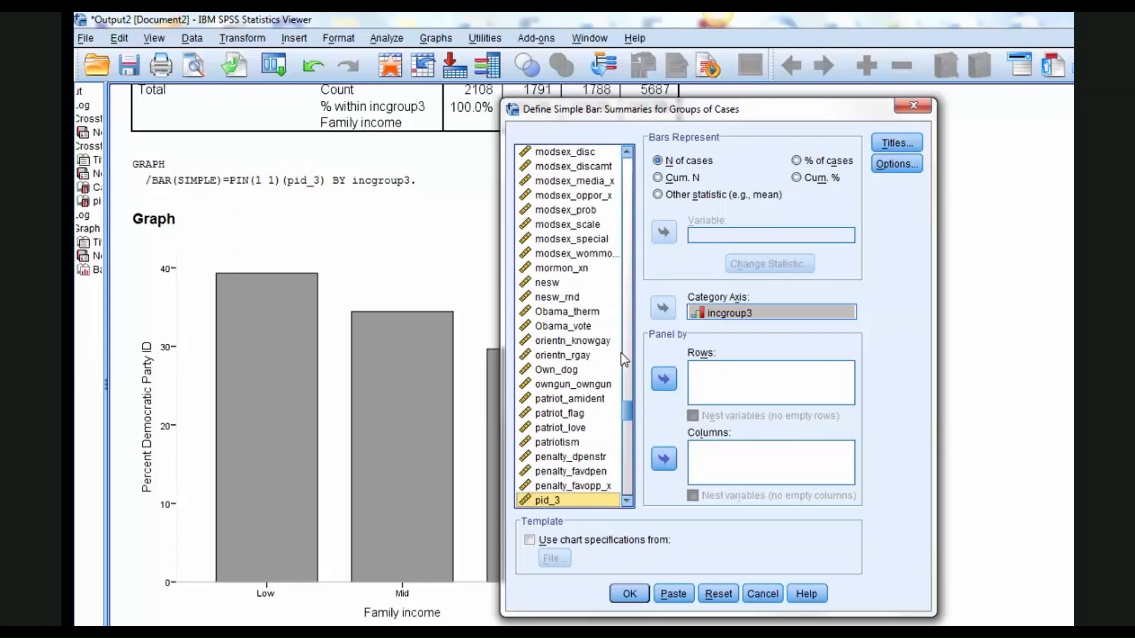
{"action": "right_click", "coordinate": [571, 502]}
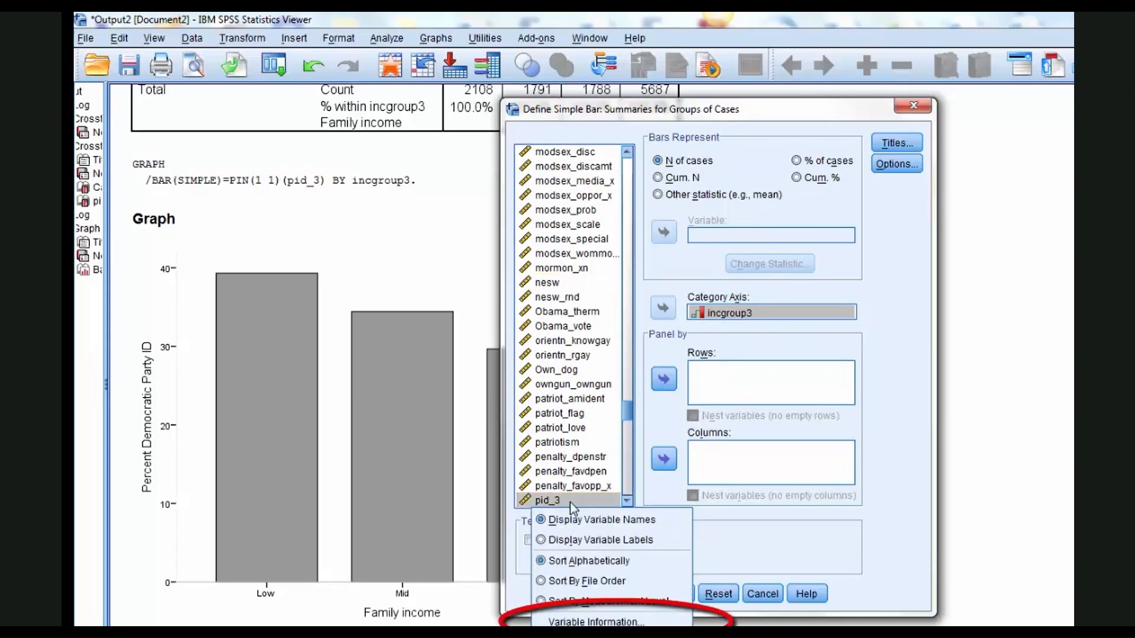
{"action": "left_click", "coordinate": [585, 622]}
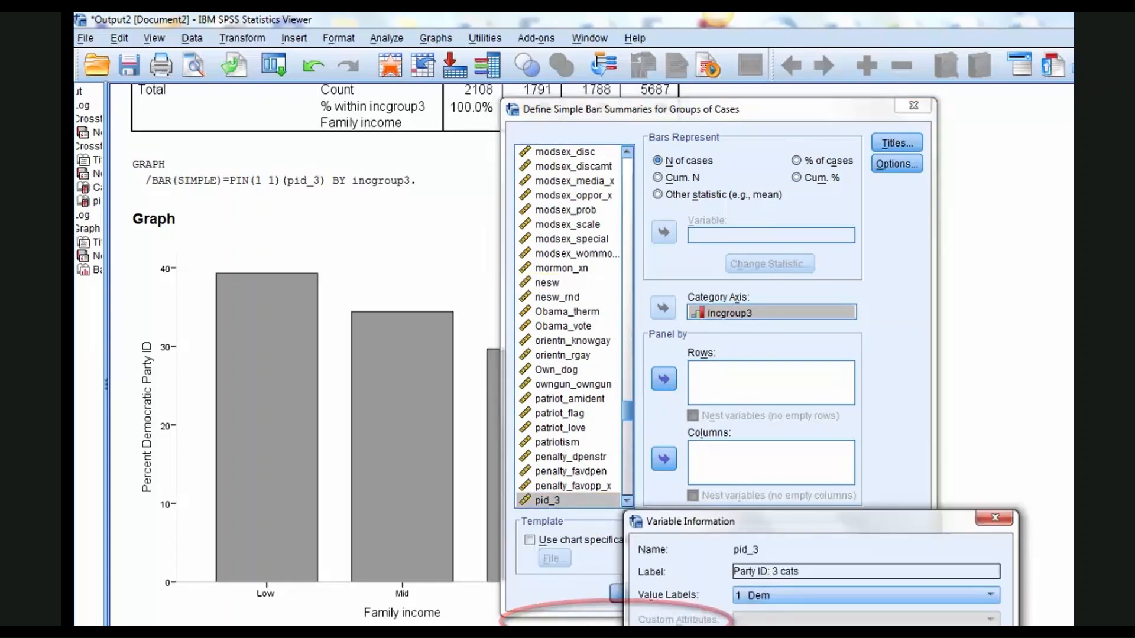
{"action": "left_click_drag", "start_coordinate": [747, 528], "coordinate": [702, 382]}
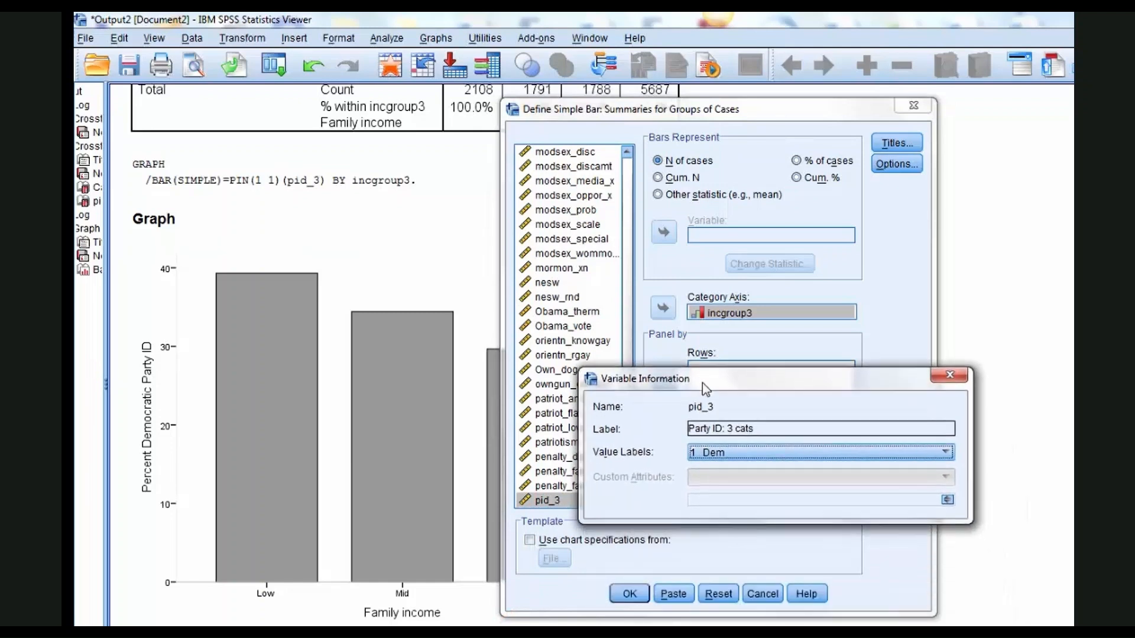
{"action": "left_click", "coordinate": [838, 455]}
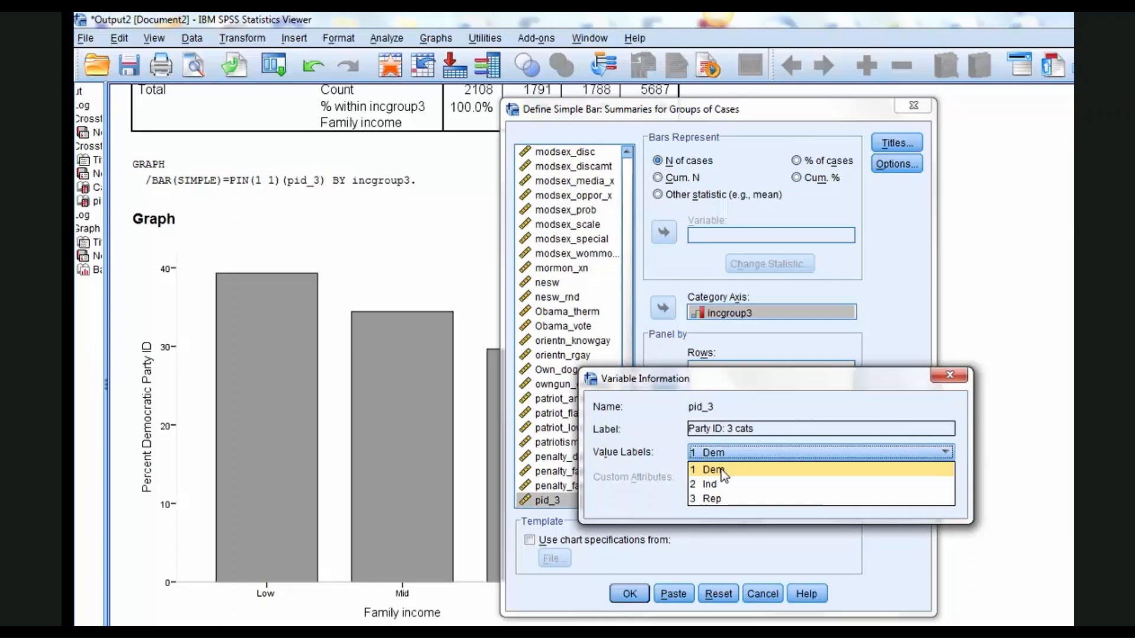
{"action": "left_click", "coordinate": [953, 382]}
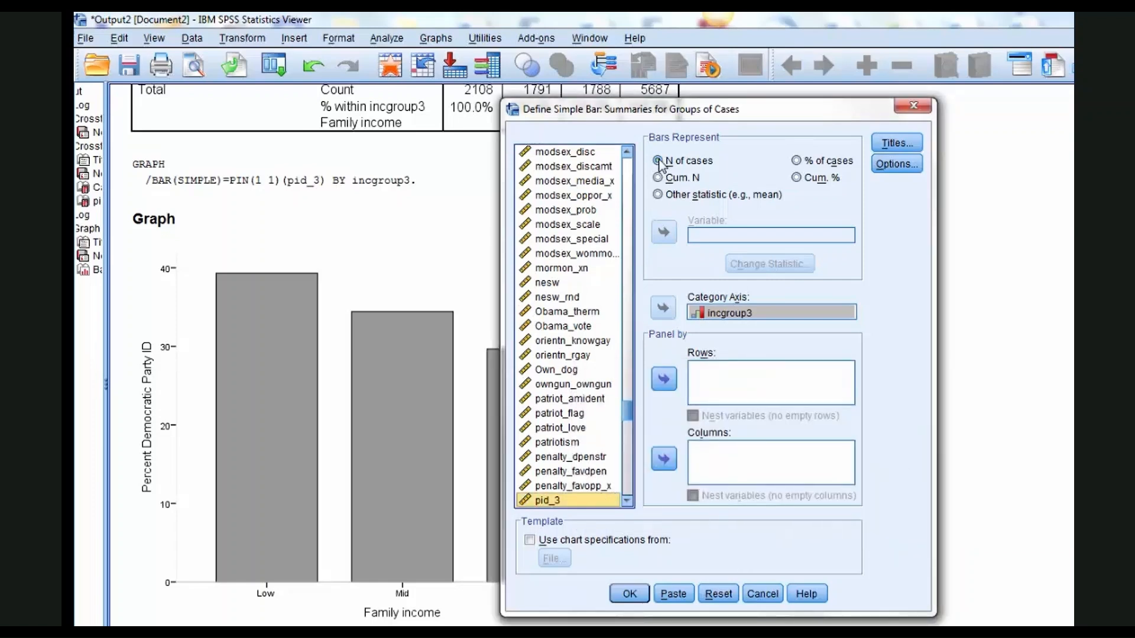
Step: Make the bars represent the percentage of pid_3 values inside low 1 and high 1, and generate the chart
{"action": "left_click", "coordinate": [657, 196]}
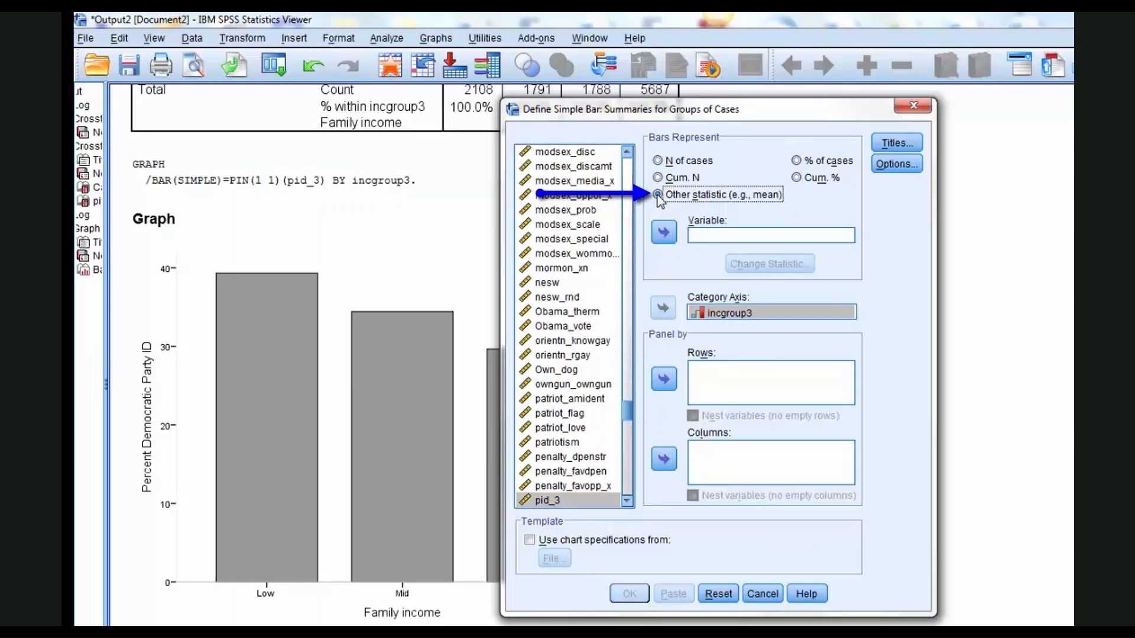
{"action": "left_click", "coordinate": [664, 233]}
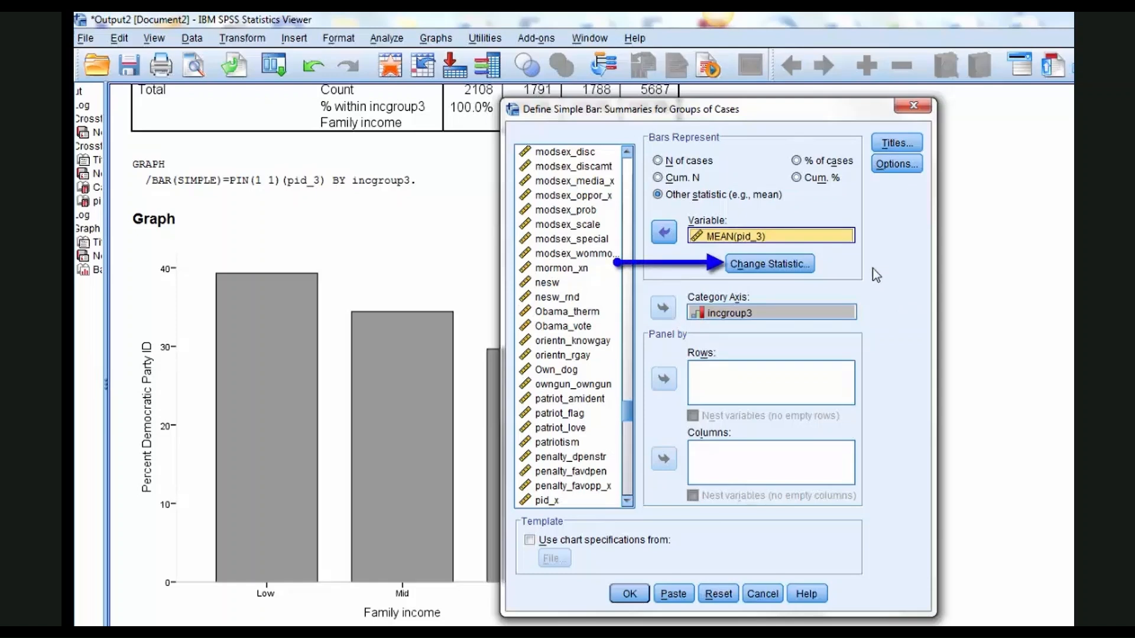
{"action": "left_click", "coordinate": [766, 267]}
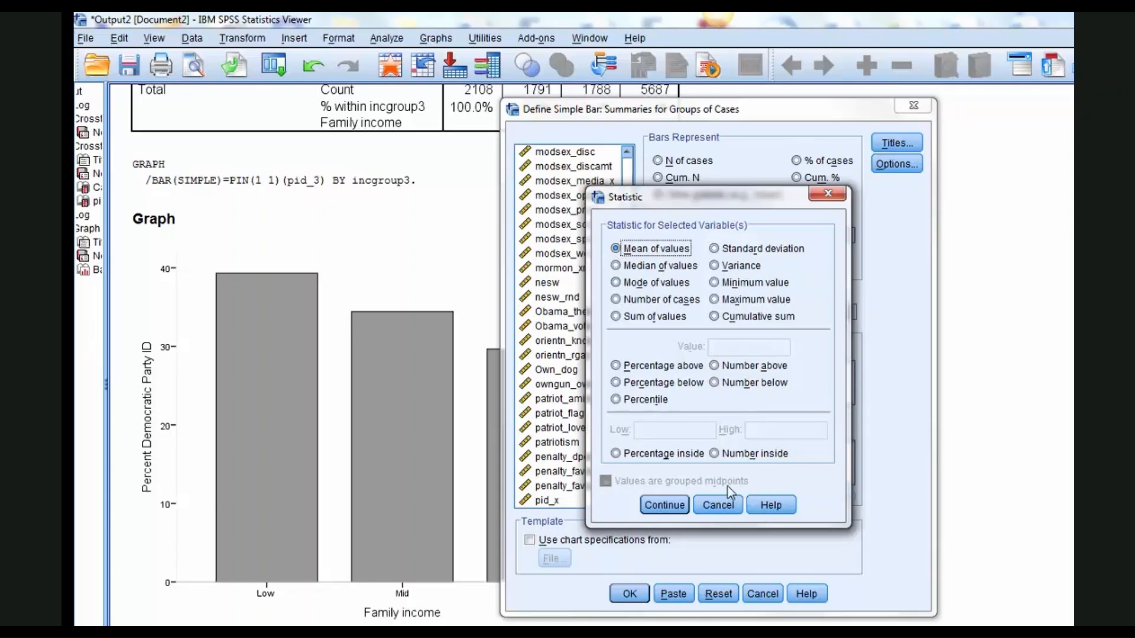
{"action": "left_click", "coordinate": [615, 453]}
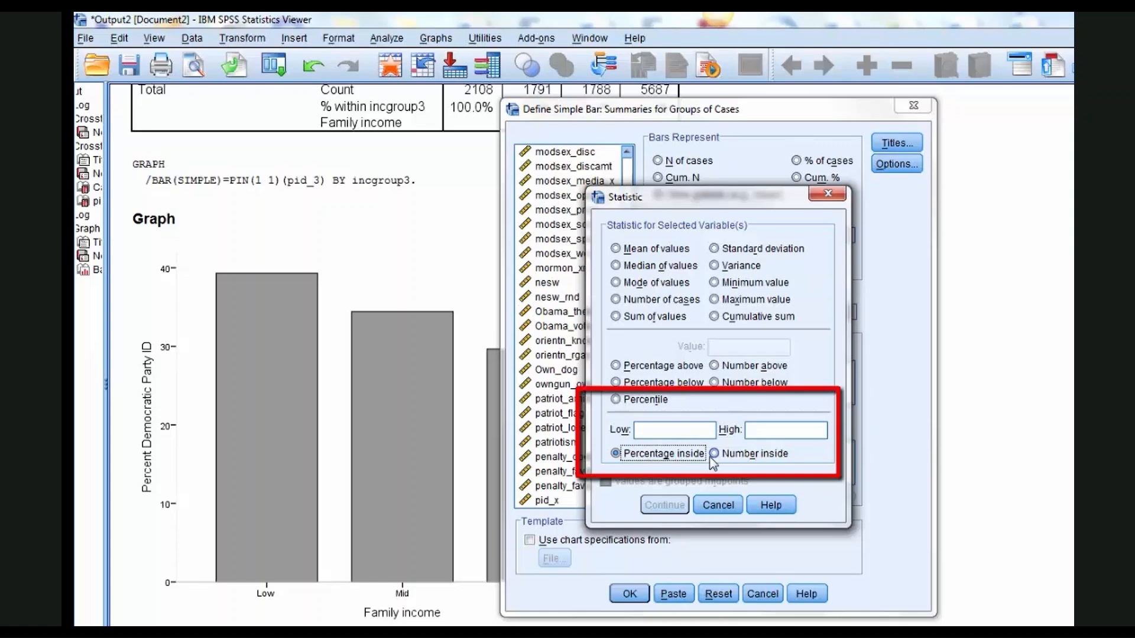
{"action": "left_click", "coordinate": [656, 425]}
{"action": "type", "text": "1"}
{"action": "left_click", "coordinate": [767, 429]}
{"action": "type", "text": "1"}
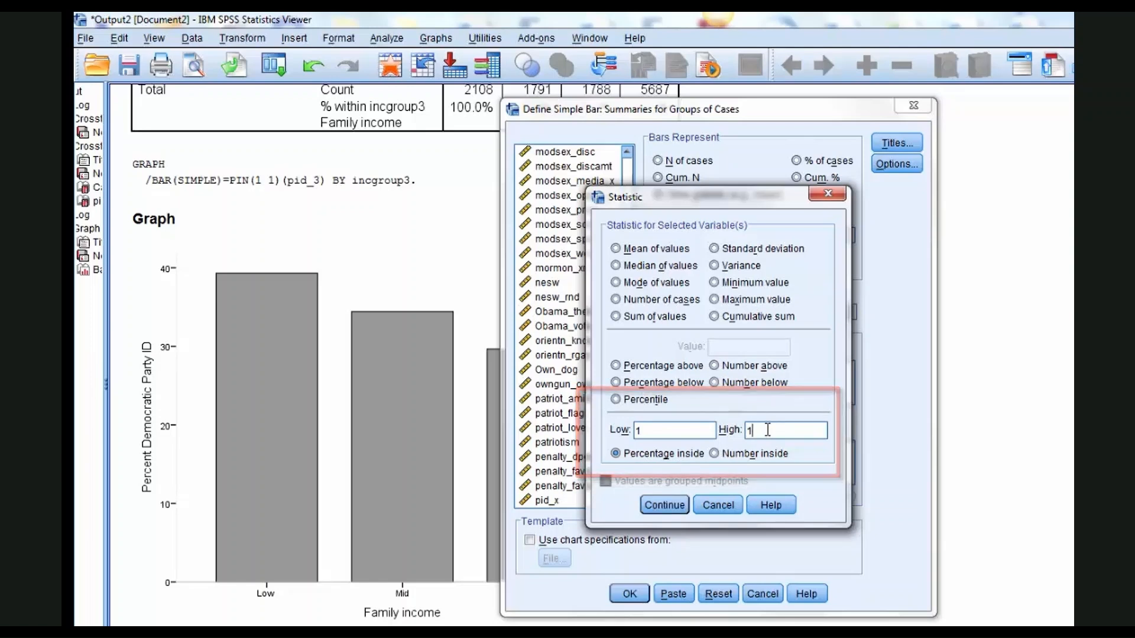
{"action": "left_click", "coordinate": [664, 505]}
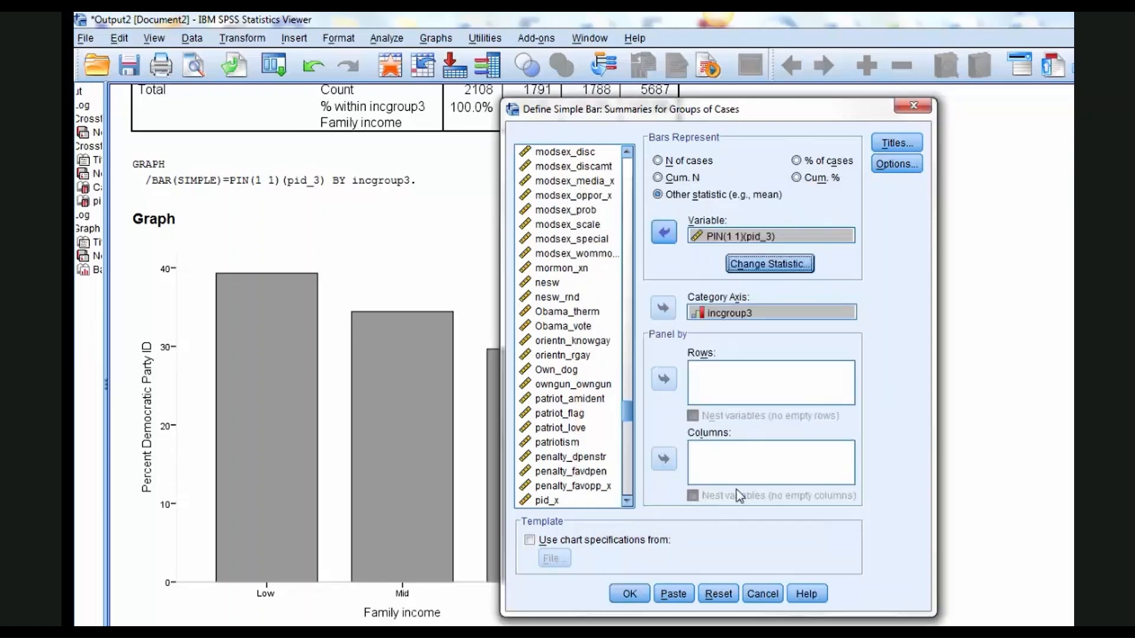
{"action": "left_click", "coordinate": [629, 594]}
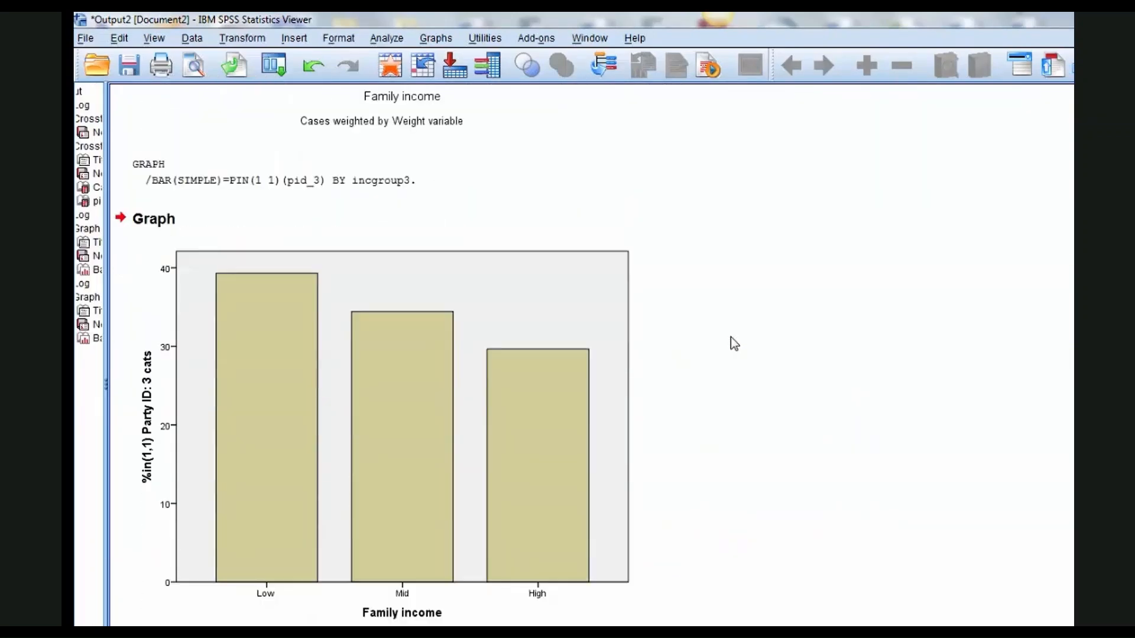
Step: Open the new bar chart in the Chart Editor and display its properties beside the chart
{"action": "left_click", "coordinate": [346, 280]}
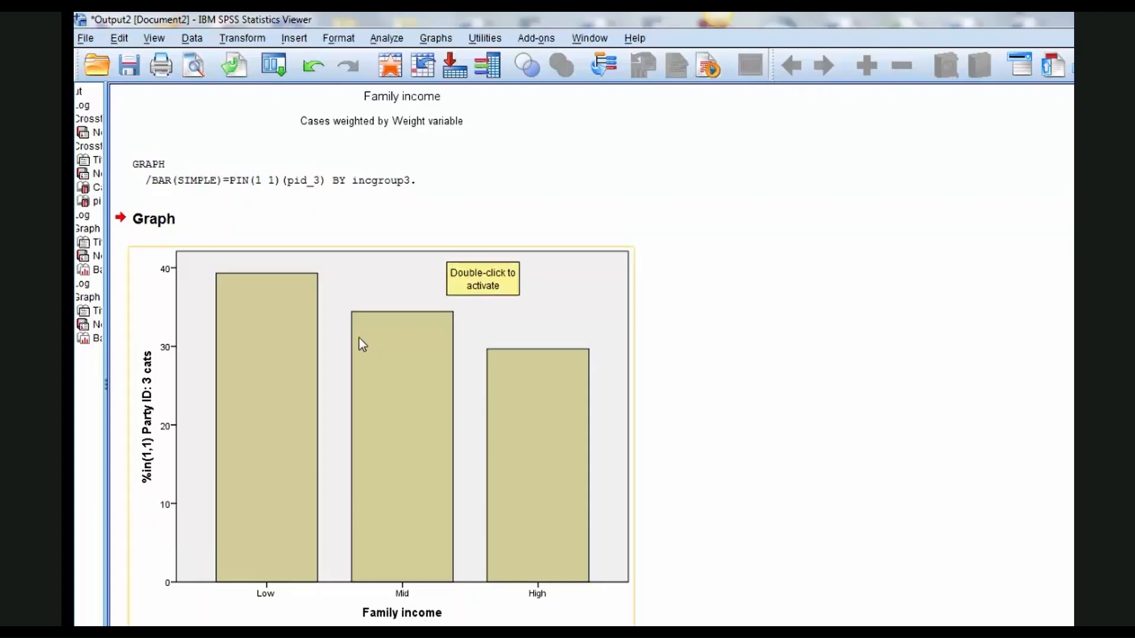
{"action": "double_click", "coordinate": [356, 323]}
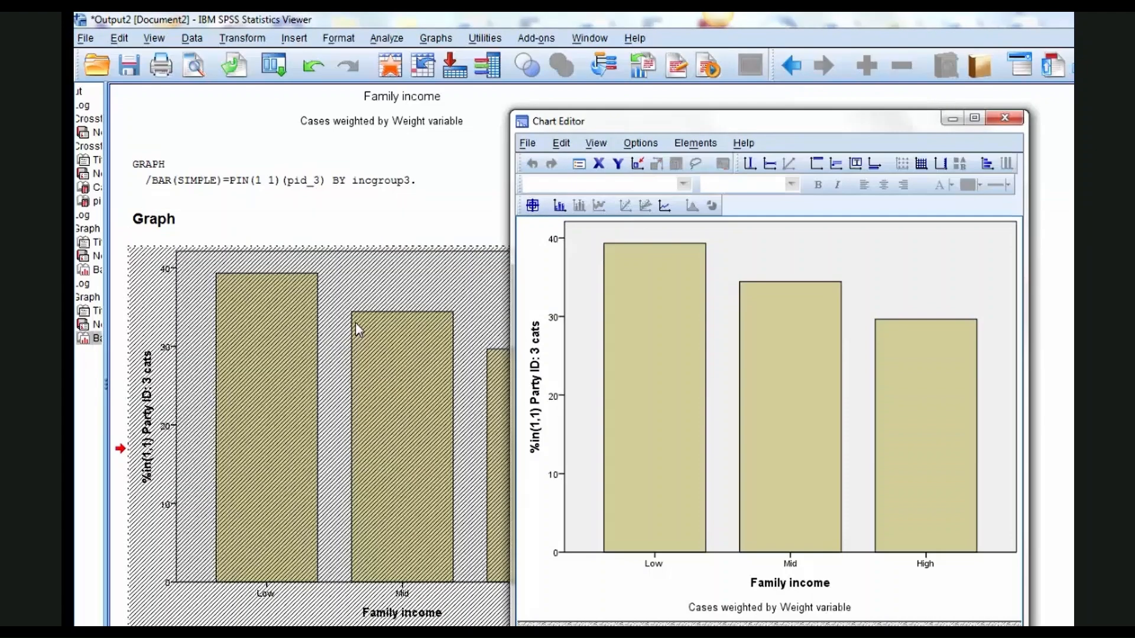
{"action": "mouse_move", "coordinate": [722, 130]}
{"action": "left_mouse_down"}
{"action": "mouse_move", "coordinate": [644, 133]}
{"action": "mouse_move", "coordinate": [513, 110]}
{"action": "left_mouse_up"}
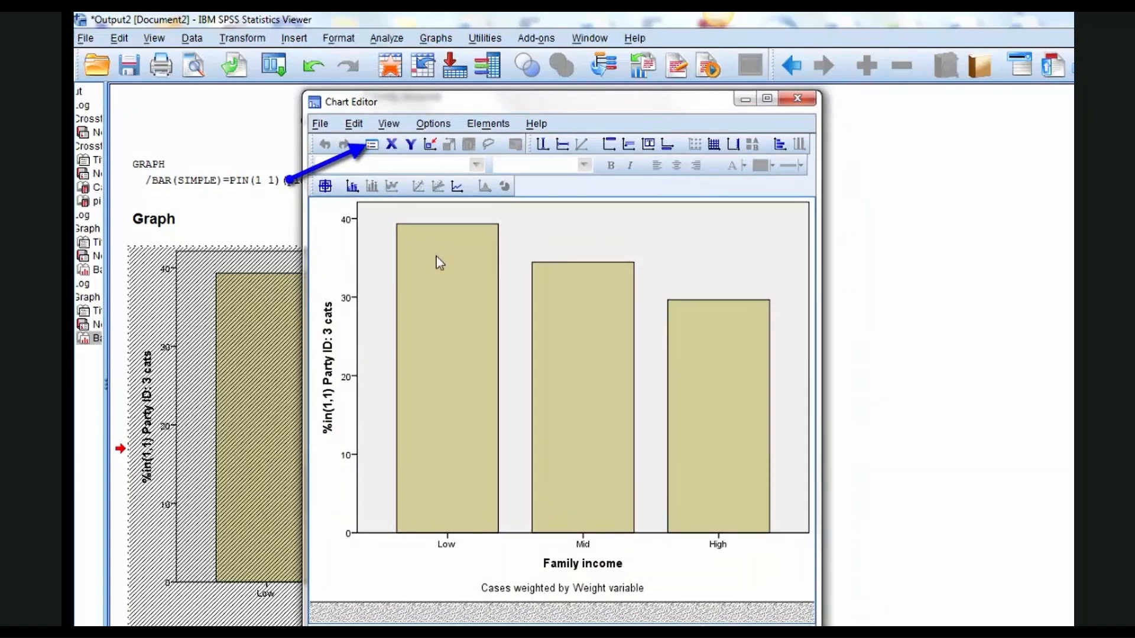
{"action": "left_click", "coordinate": [371, 145]}
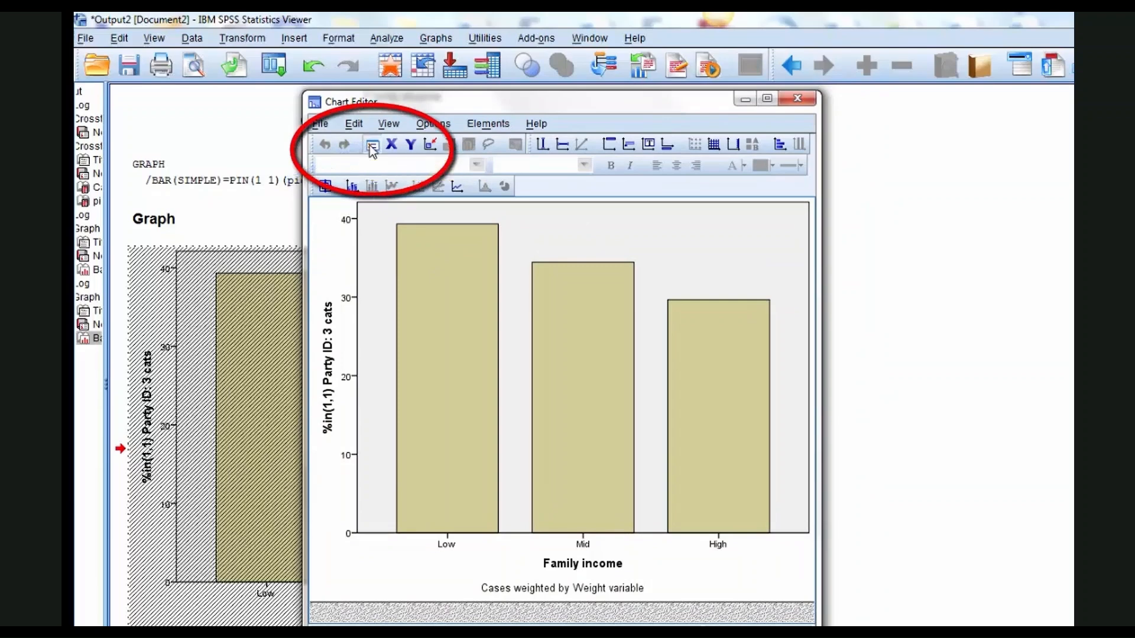
{"action": "mouse_move", "coordinate": [1057, 172]}
{"action": "left_mouse_down"}
{"action": "mouse_move", "coordinate": [860, 157]}
{"action": "mouse_move", "coordinate": [838, 122]}
{"action": "left_mouse_up"}
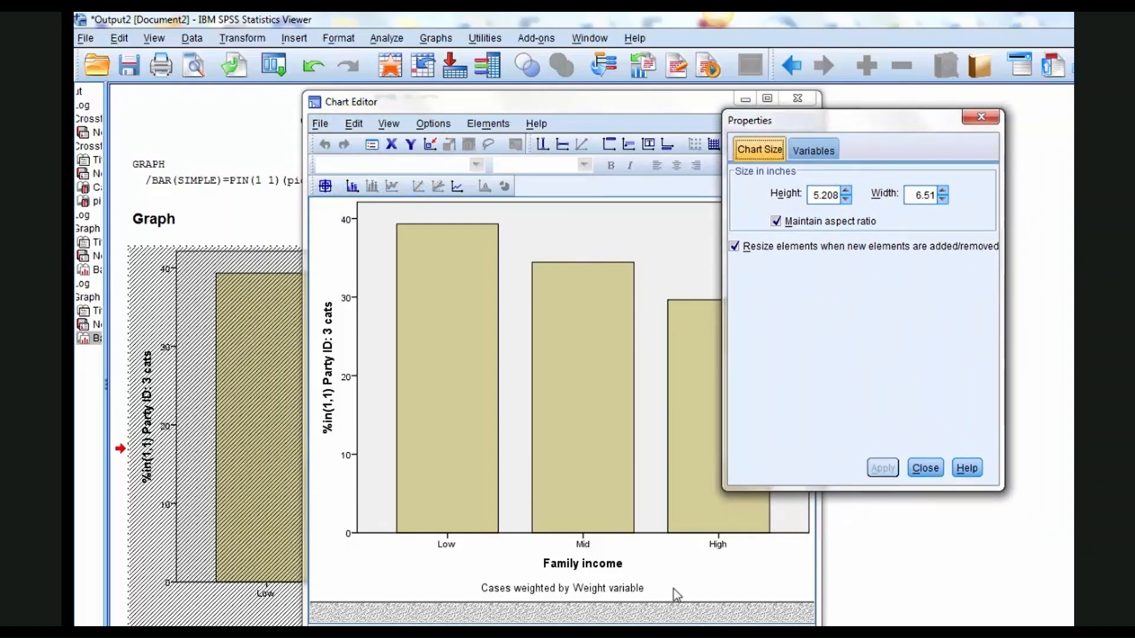
Step: Set the font style of both the x-axis and y-axis titles to Normal
{"action": "left_click", "coordinate": [587, 567]}
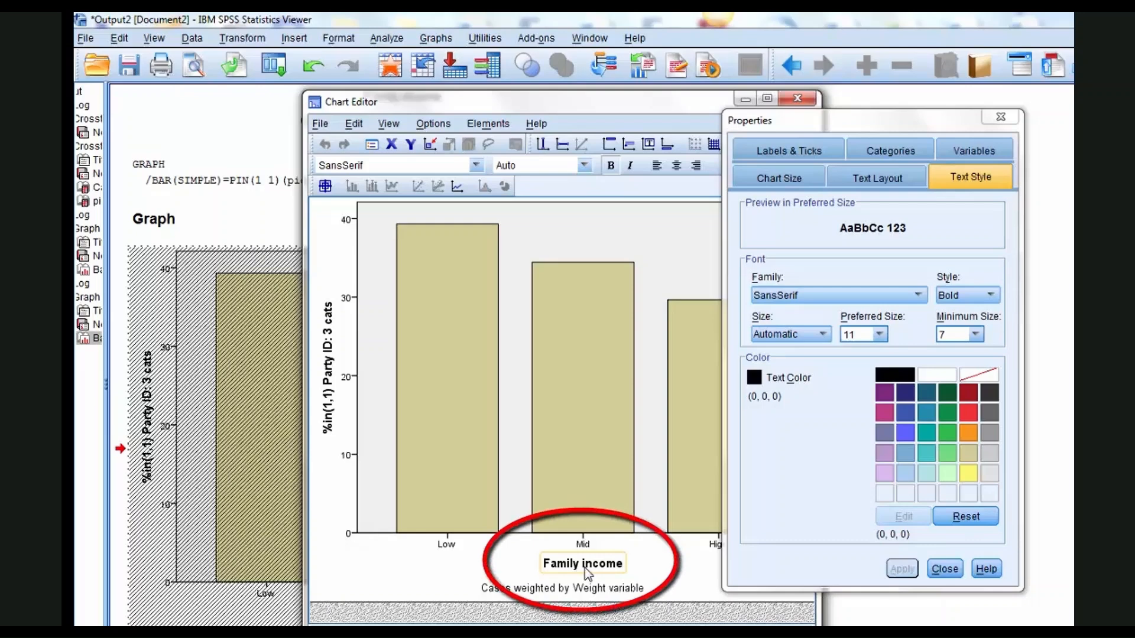
{"action": "left_click", "coordinate": [329, 414], "text": "ctrl"}
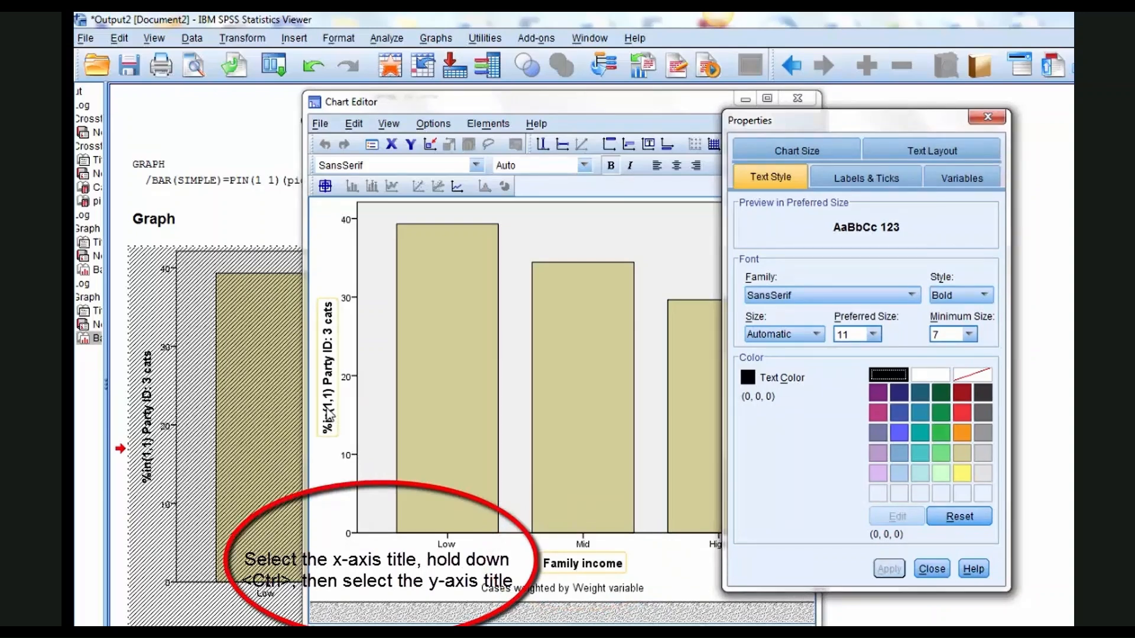
{"action": "left_click", "coordinate": [968, 299]}
{"action": "left_click", "coordinate": [963, 315]}
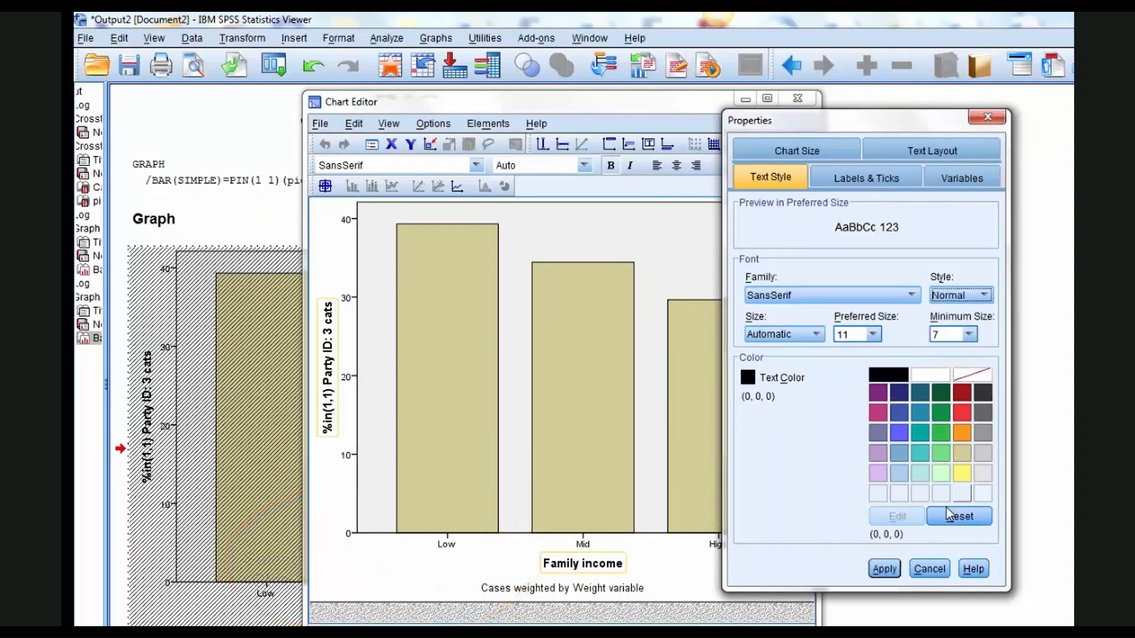
{"action": "left_click", "coordinate": [884, 570]}
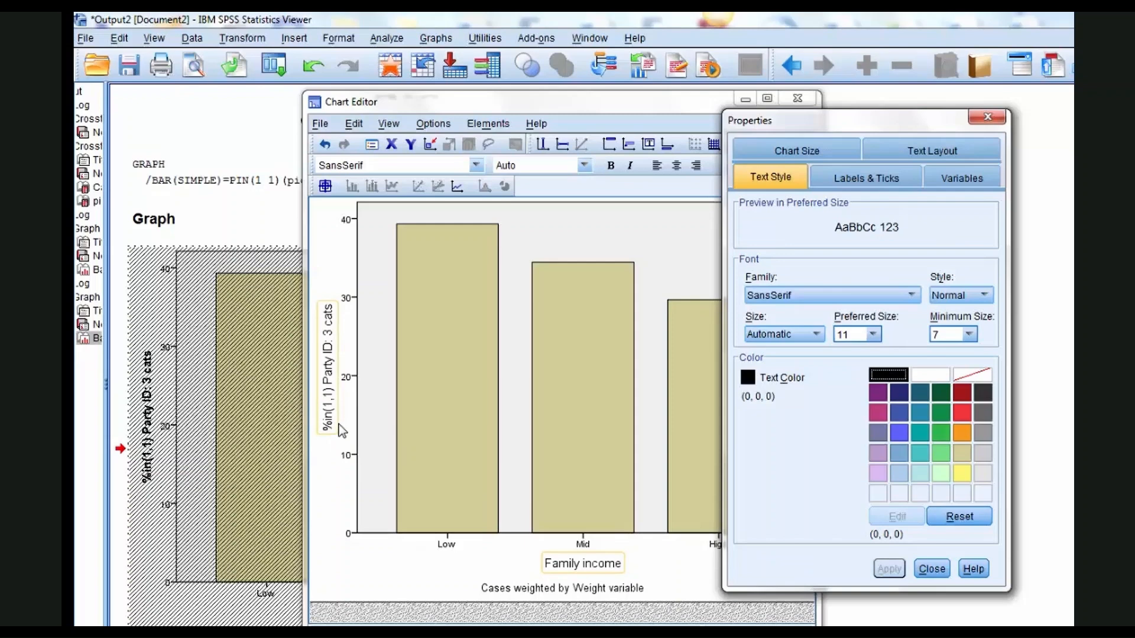
Step: Replace the y-axis title text with "Percent Democratic Party ID"
{"action": "left_click", "coordinate": [329, 399]}
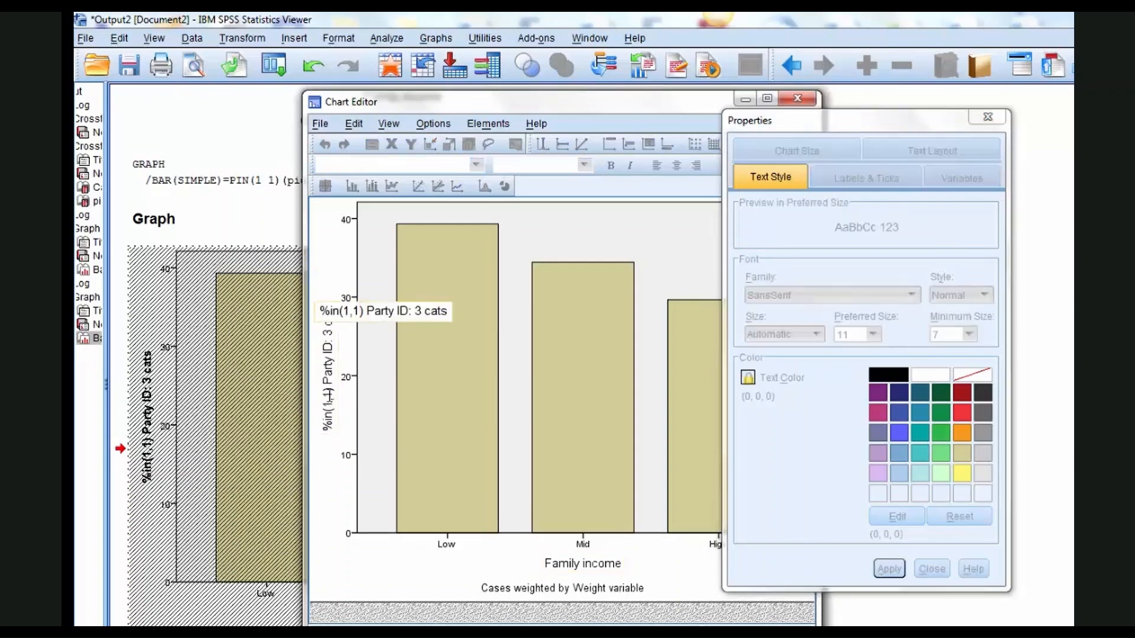
{"action": "left_click", "coordinate": [482, 357]}
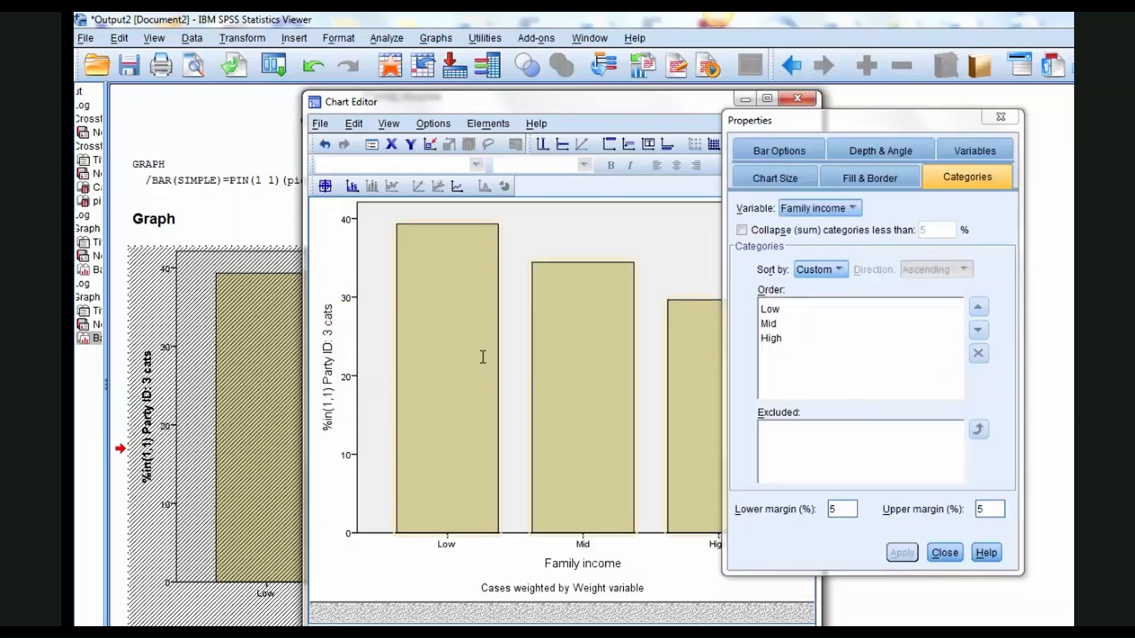
{"action": "left_click", "coordinate": [331, 398]}
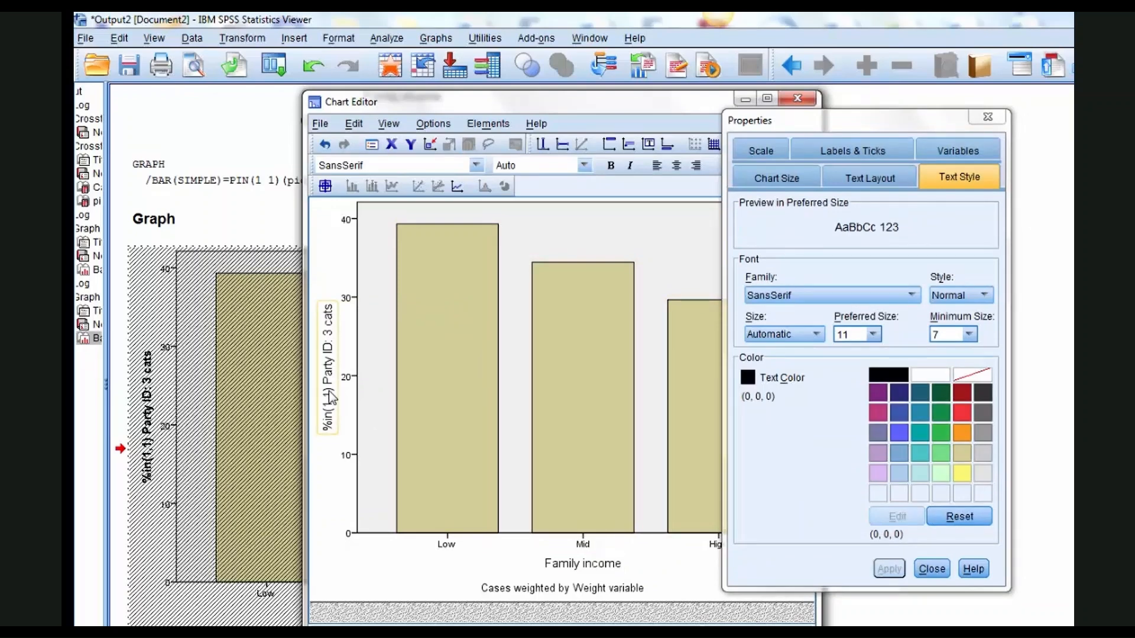
{"action": "left_click", "coordinate": [332, 398]}
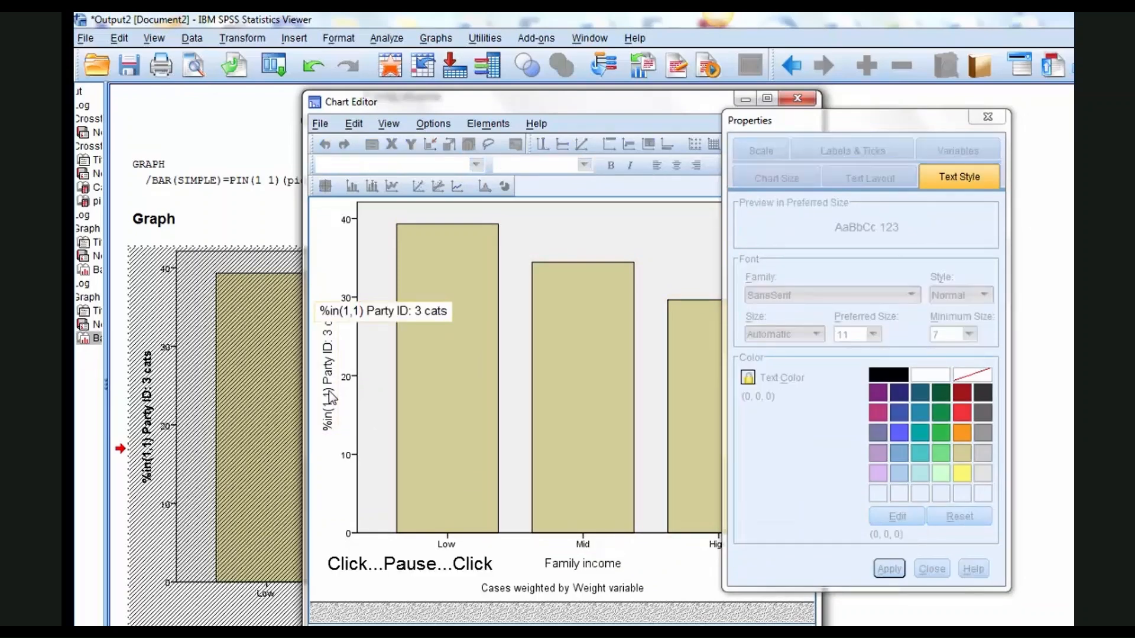
{"action": "left_click_drag", "start_coordinate": [449, 311], "coordinate": [315, 310]}
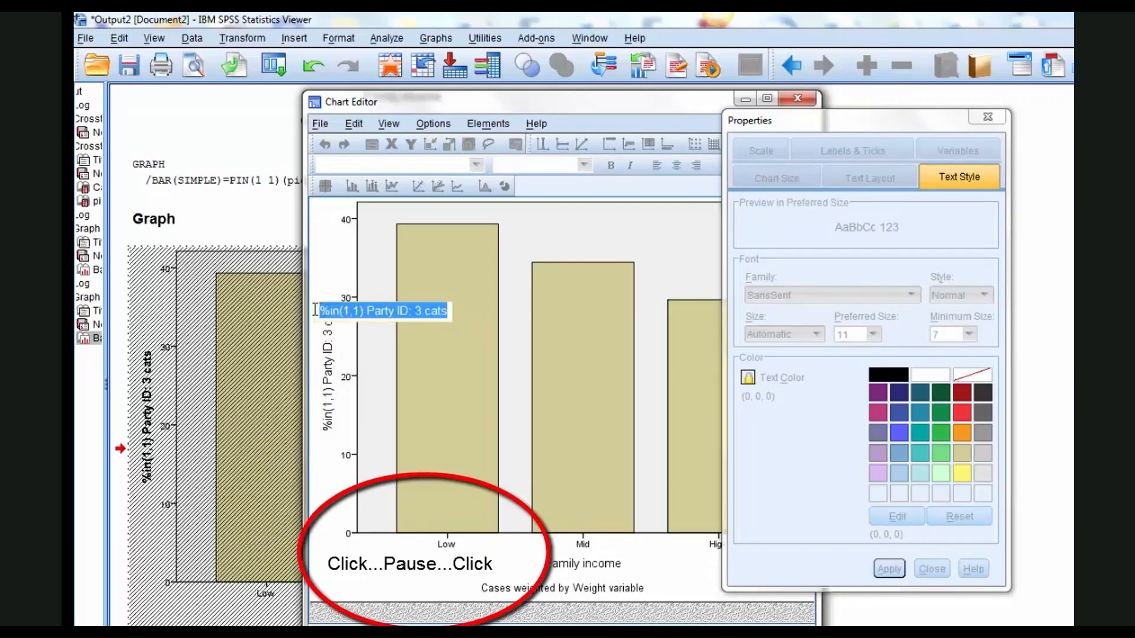
{"action": "type", "text": "Percent Democratic Party ID"}
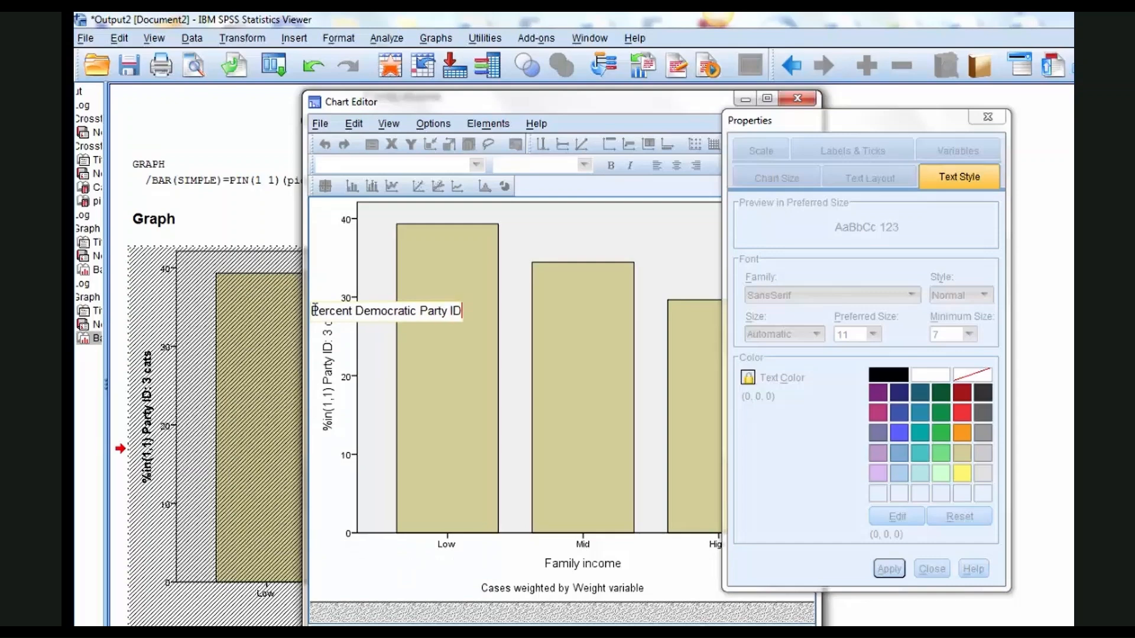
{"action": "left_click", "coordinate": [562, 334]}
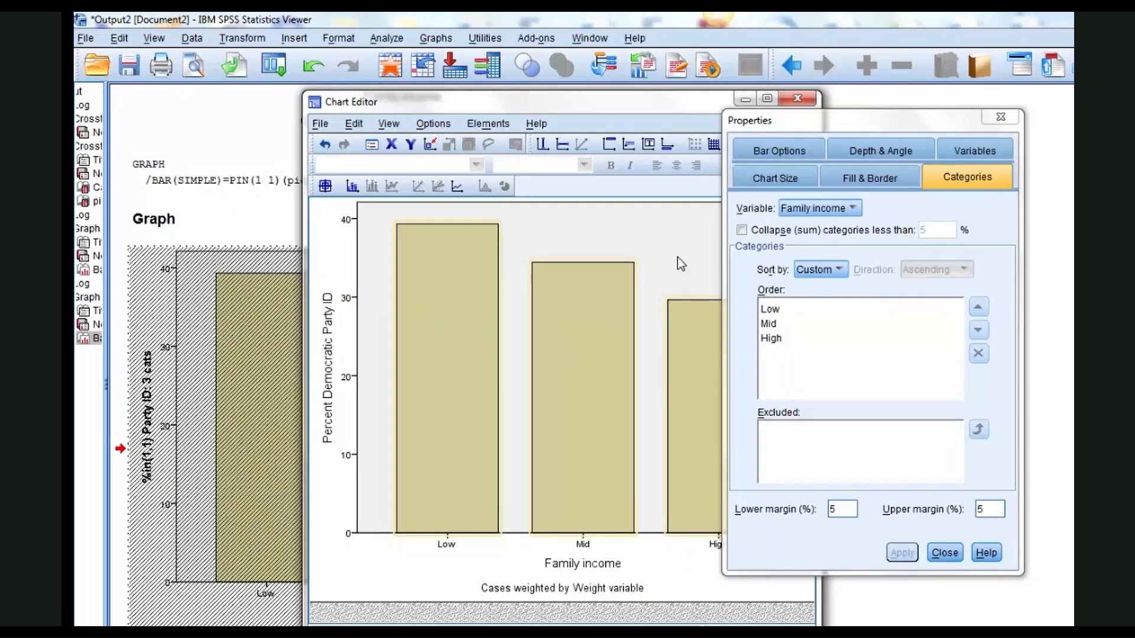
Step: Set both the fill and the border of the chart's plot background to white (255, 255, 255)
{"action": "left_click_drag", "start_coordinate": [833, 124], "coordinate": [874, 154]}
{"action": "left_click", "coordinate": [679, 241]}
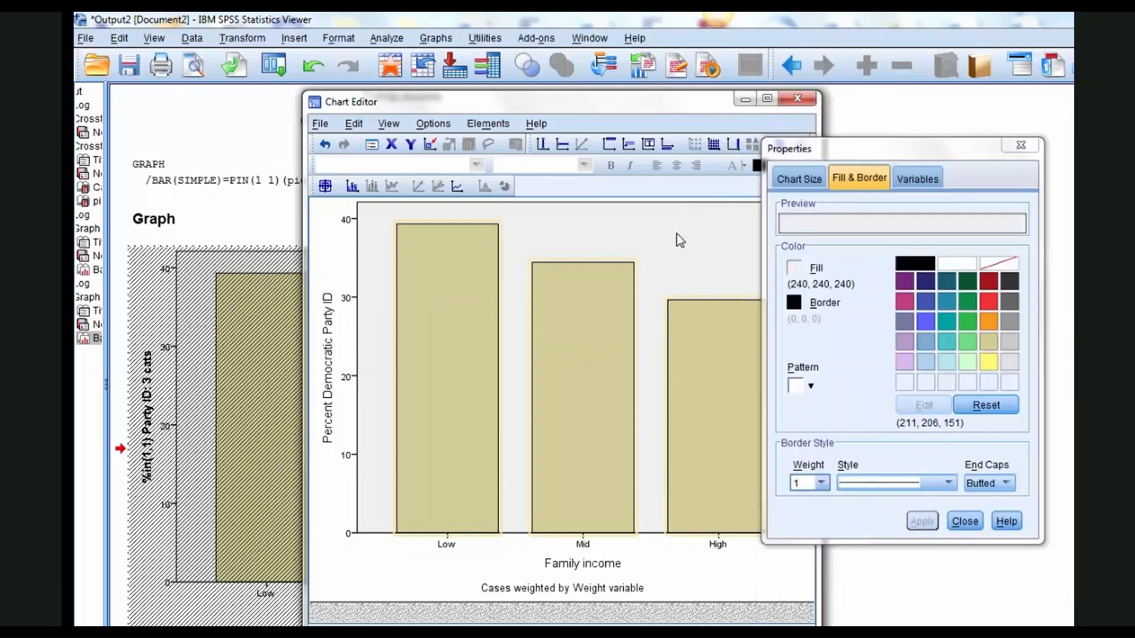
{"action": "left_click", "coordinate": [793, 269]}
{"action": "left_click", "coordinate": [953, 265]}
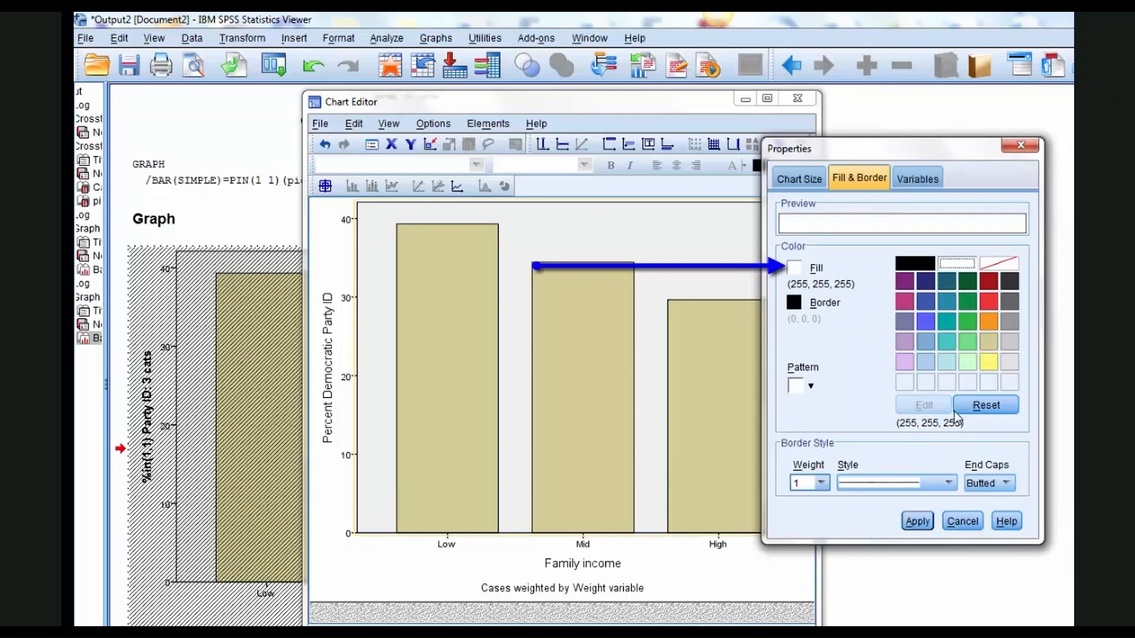
{"action": "left_click", "coordinate": [916, 521]}
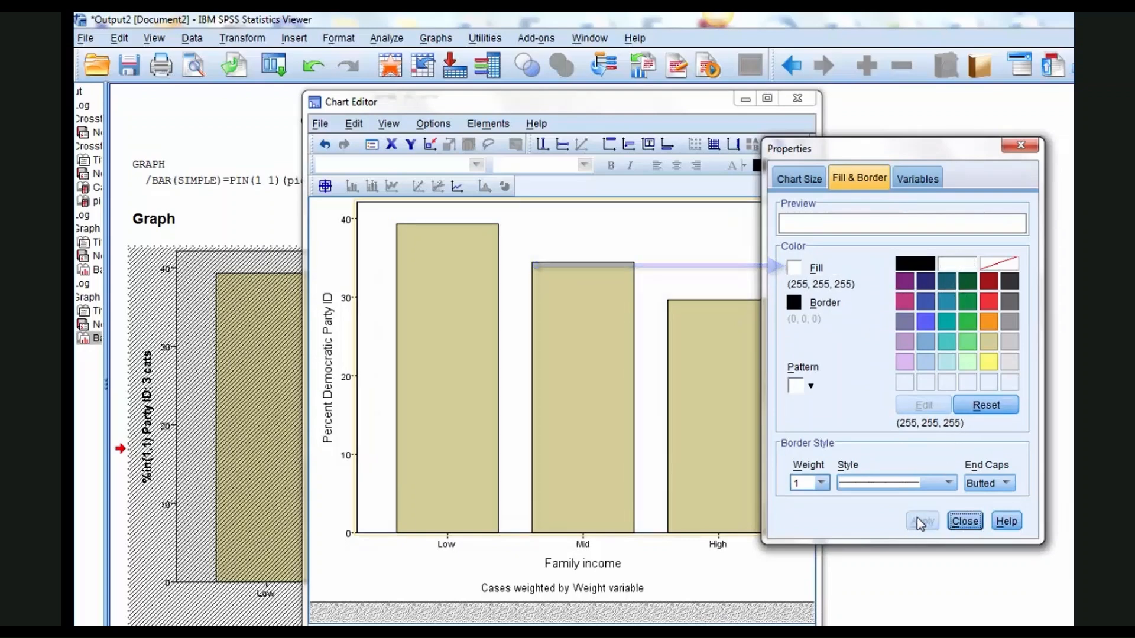
{"action": "left_click", "coordinate": [794, 302]}
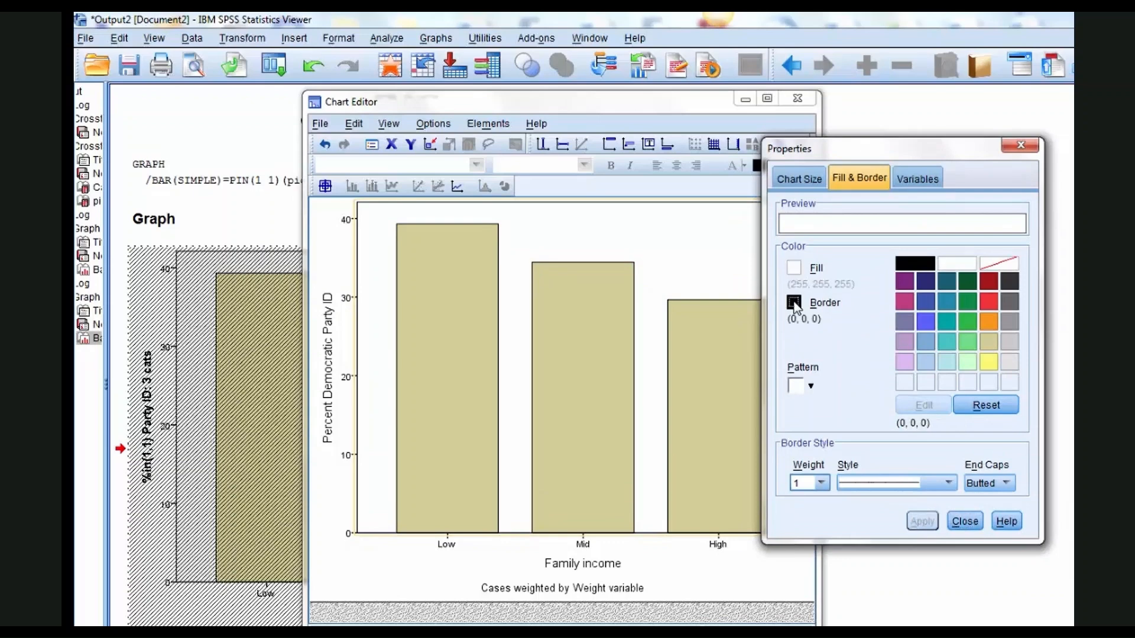
{"action": "left_click", "coordinate": [957, 264]}
{"action": "left_click", "coordinate": [917, 521]}
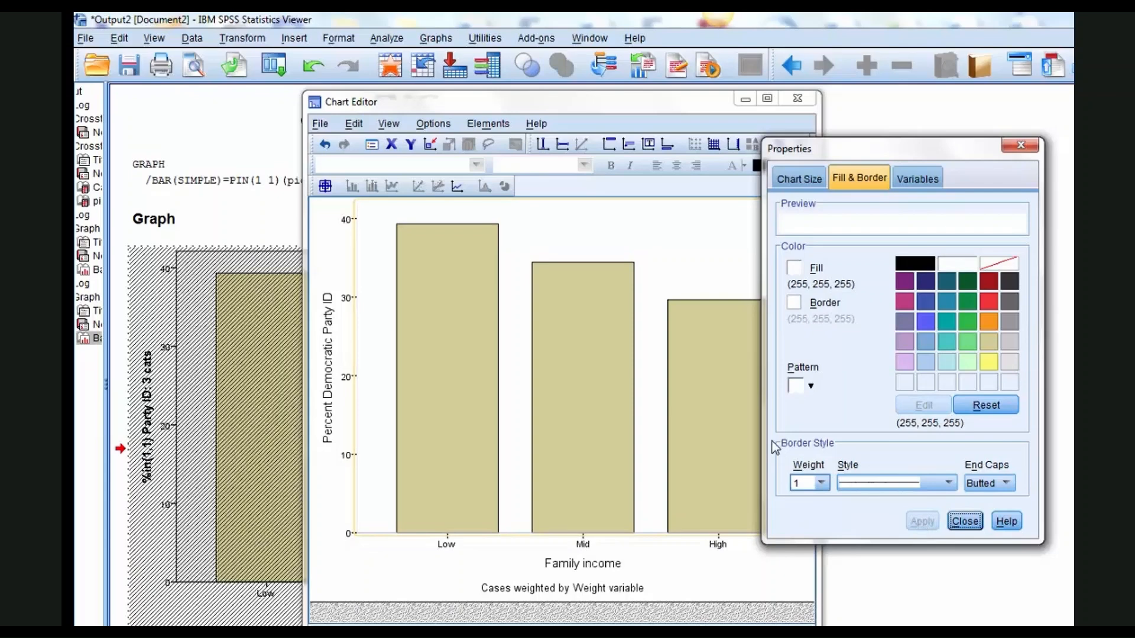
Step: Fill all the bars with gray (153, 153, 153), and close the chart properties and the Chart Editor
{"action": "left_click", "coordinate": [579, 389]}
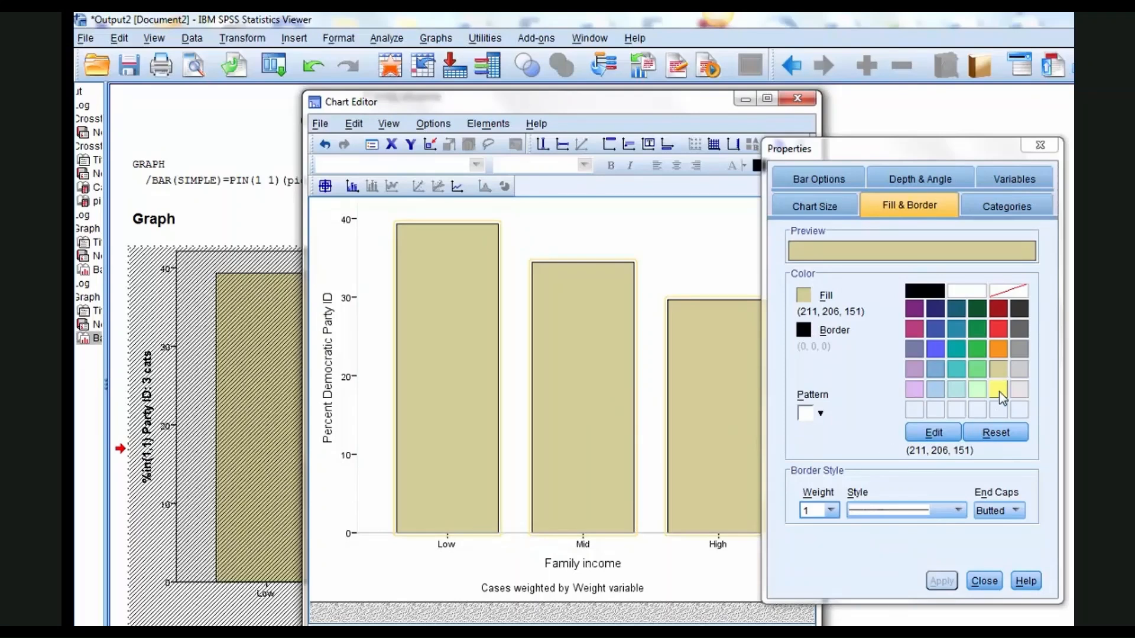
{"action": "left_click", "coordinate": [1017, 348]}
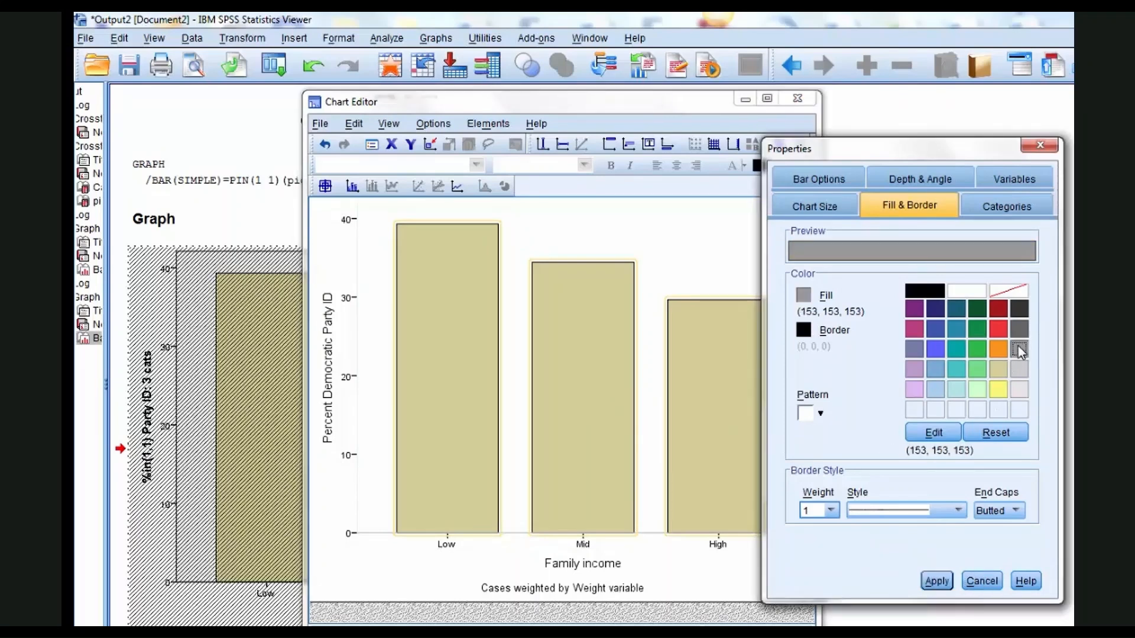
{"action": "left_click", "coordinate": [940, 582]}
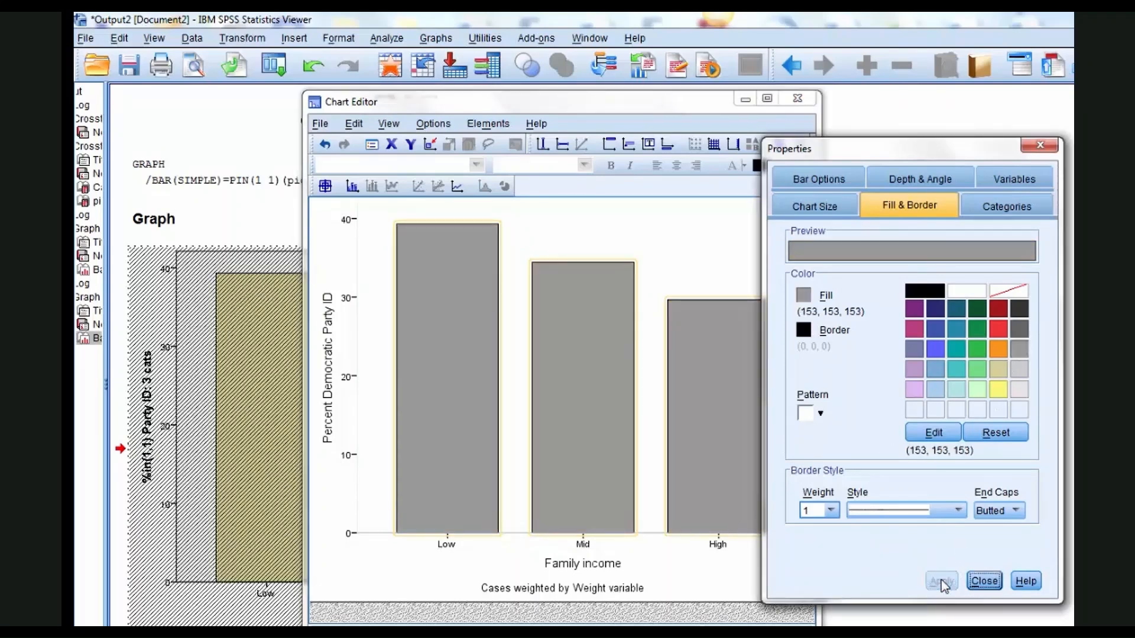
{"action": "left_click", "coordinate": [1040, 148]}
{"action": "left_click", "coordinate": [797, 99]}
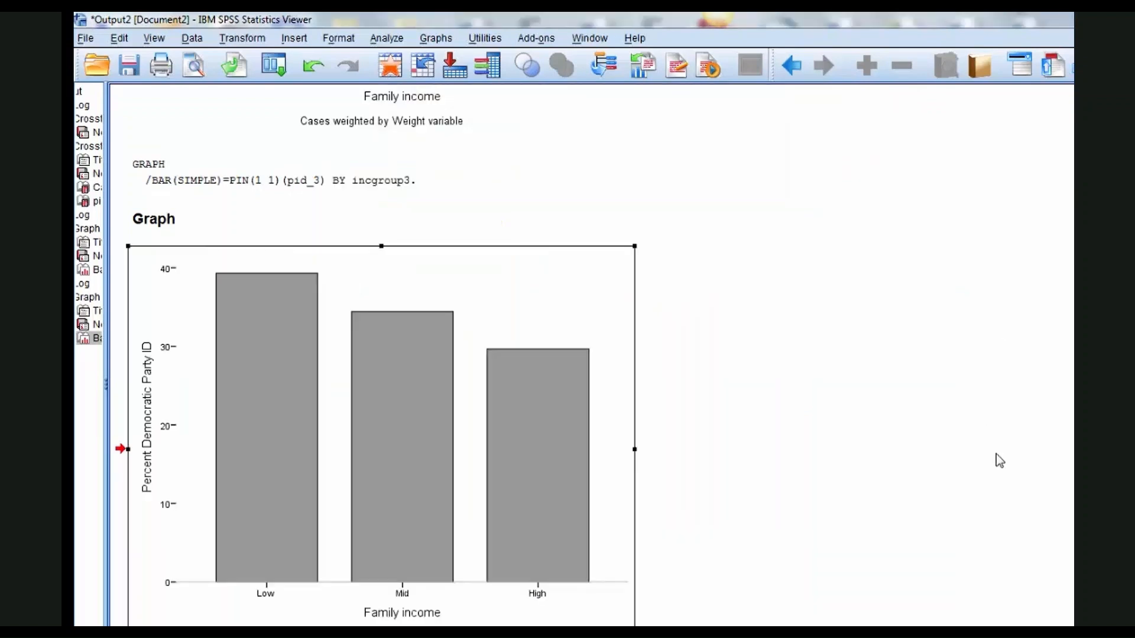